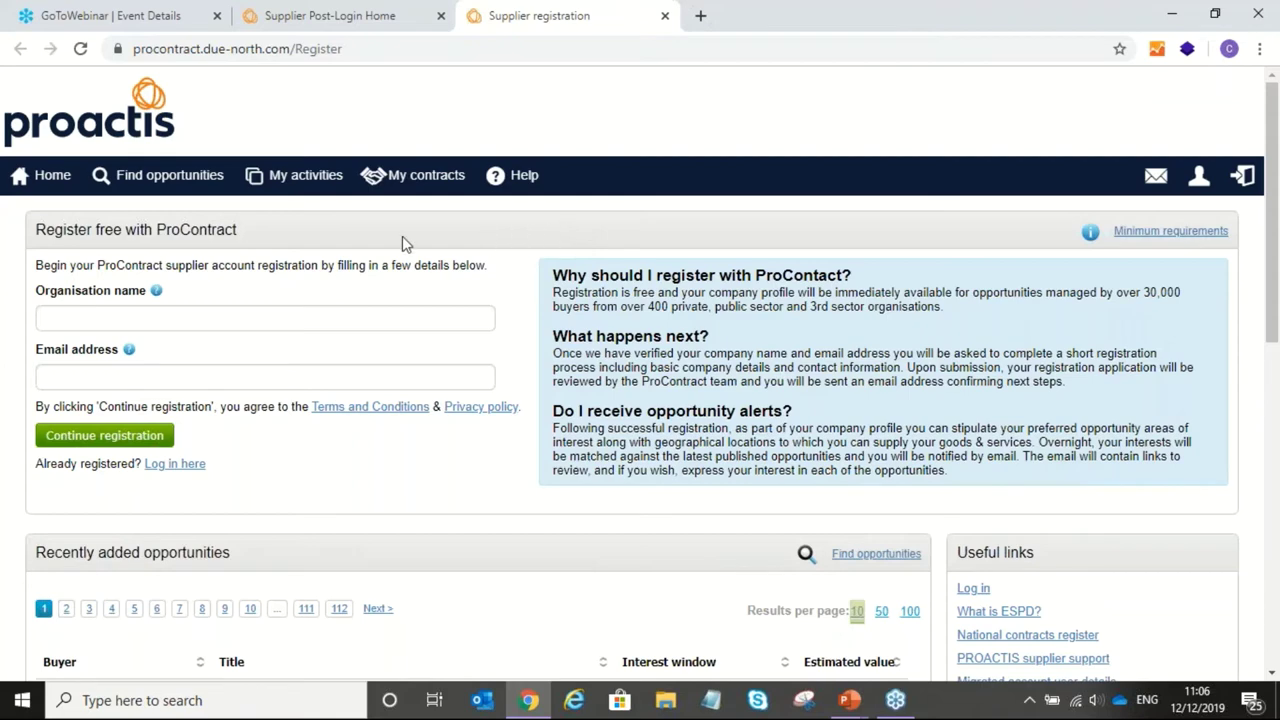
Step: Highlight the registration intro text, then follow 'Log in here' to sign in as a registered supplier
drag(34, 223, 249, 257)
click(257, 222)
click(165, 468)
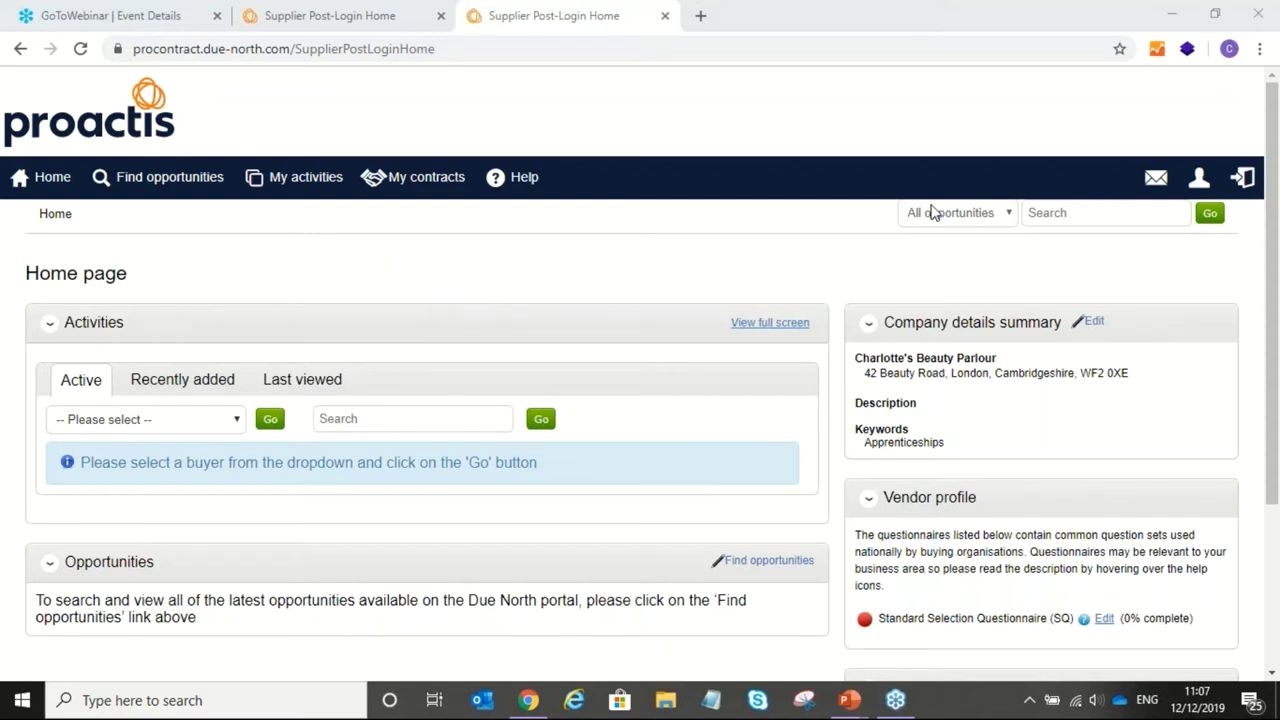
Step: Search All opportunities for '881'
click(980, 218)
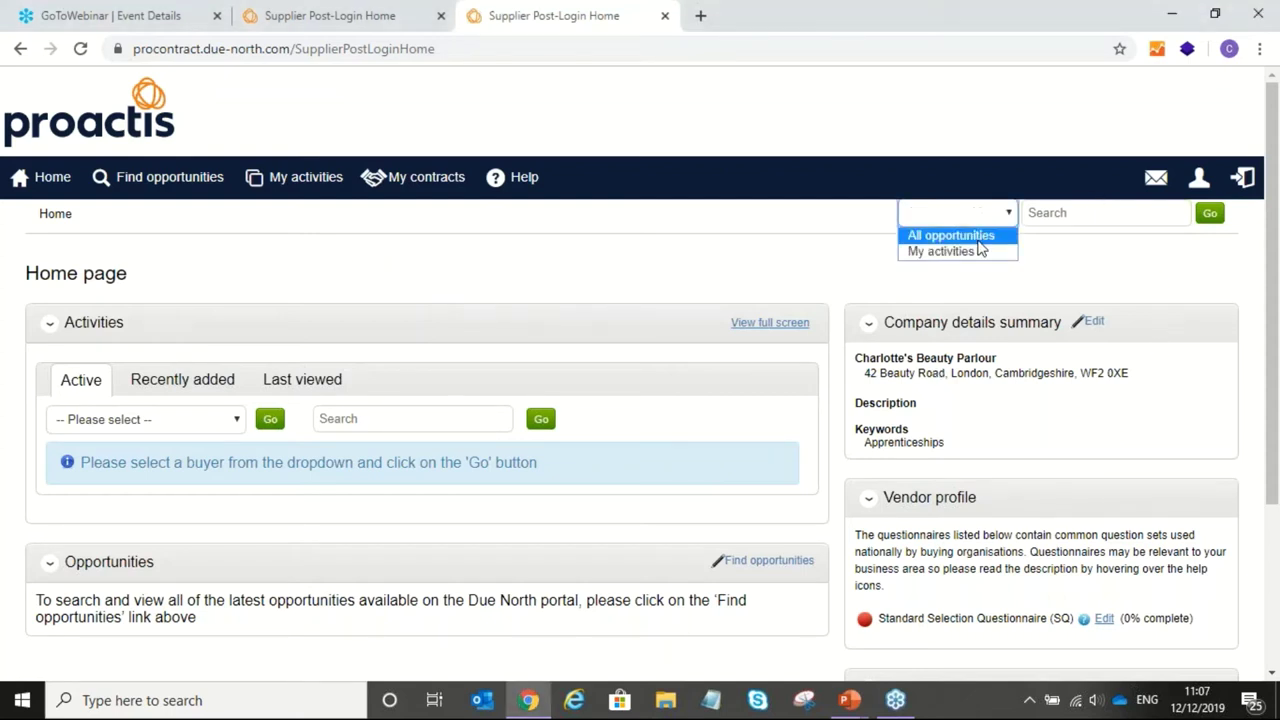
click(980, 237)
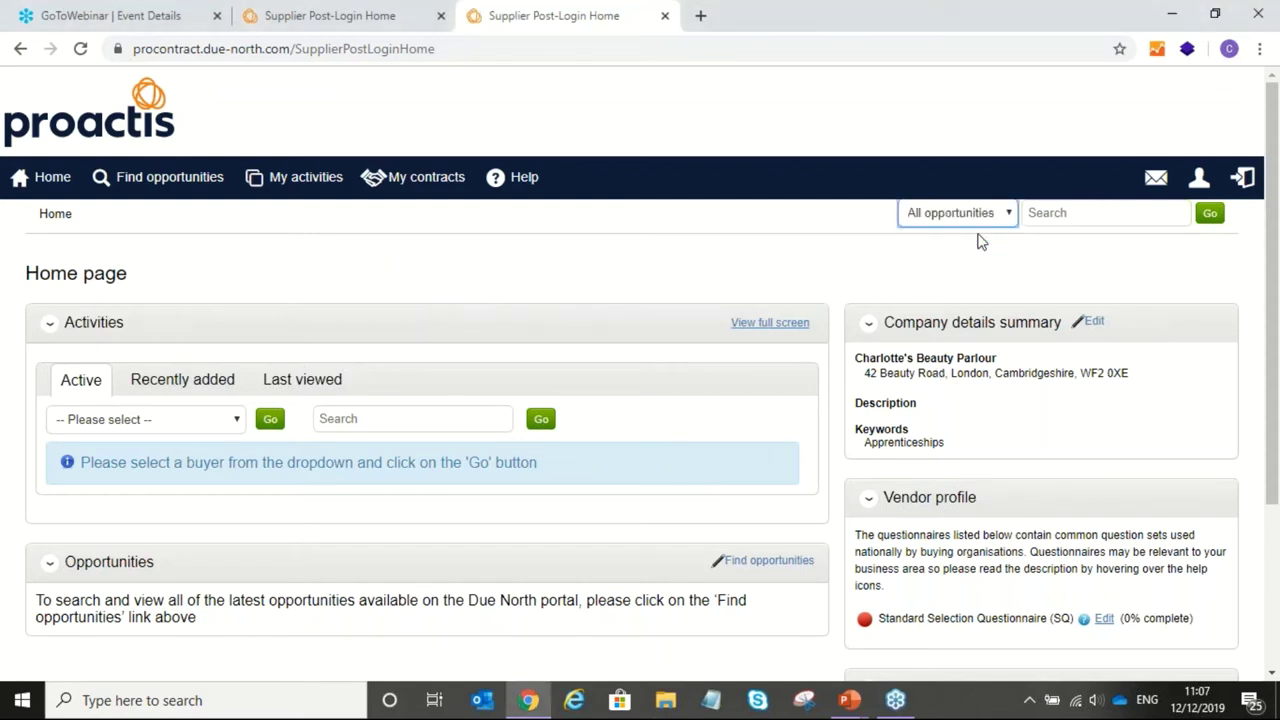
click(1052, 205)
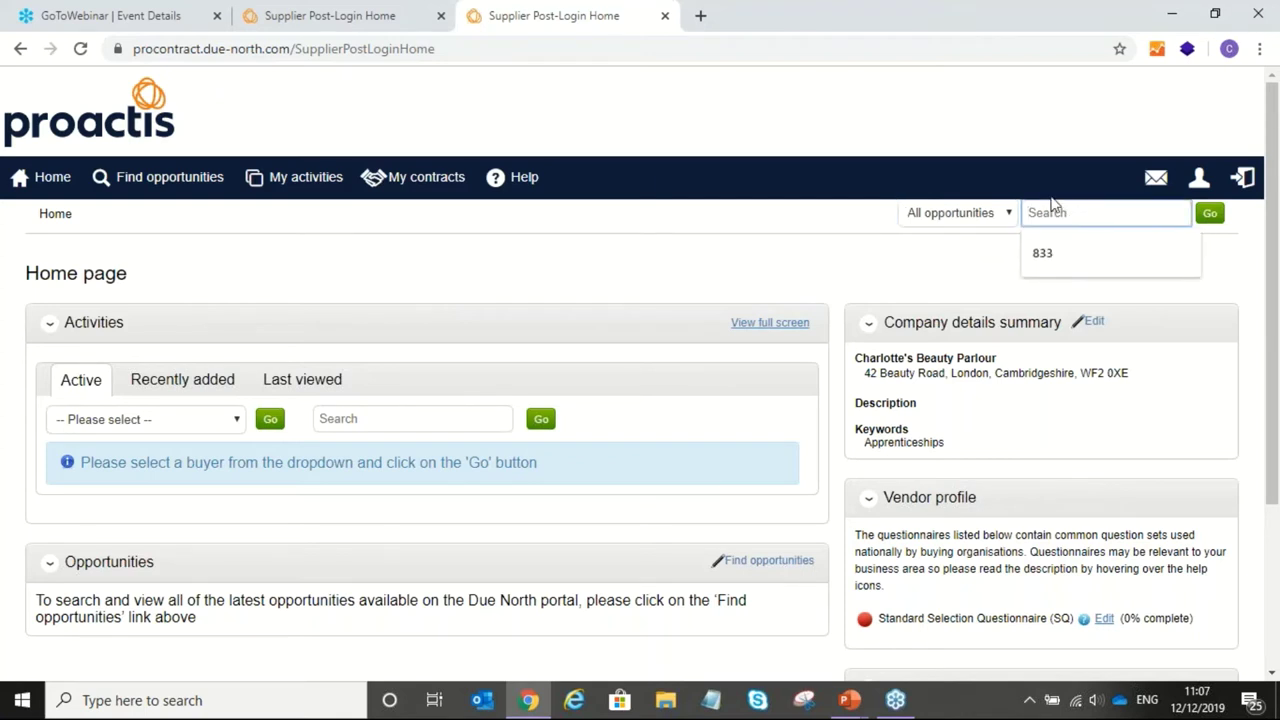
text(881)
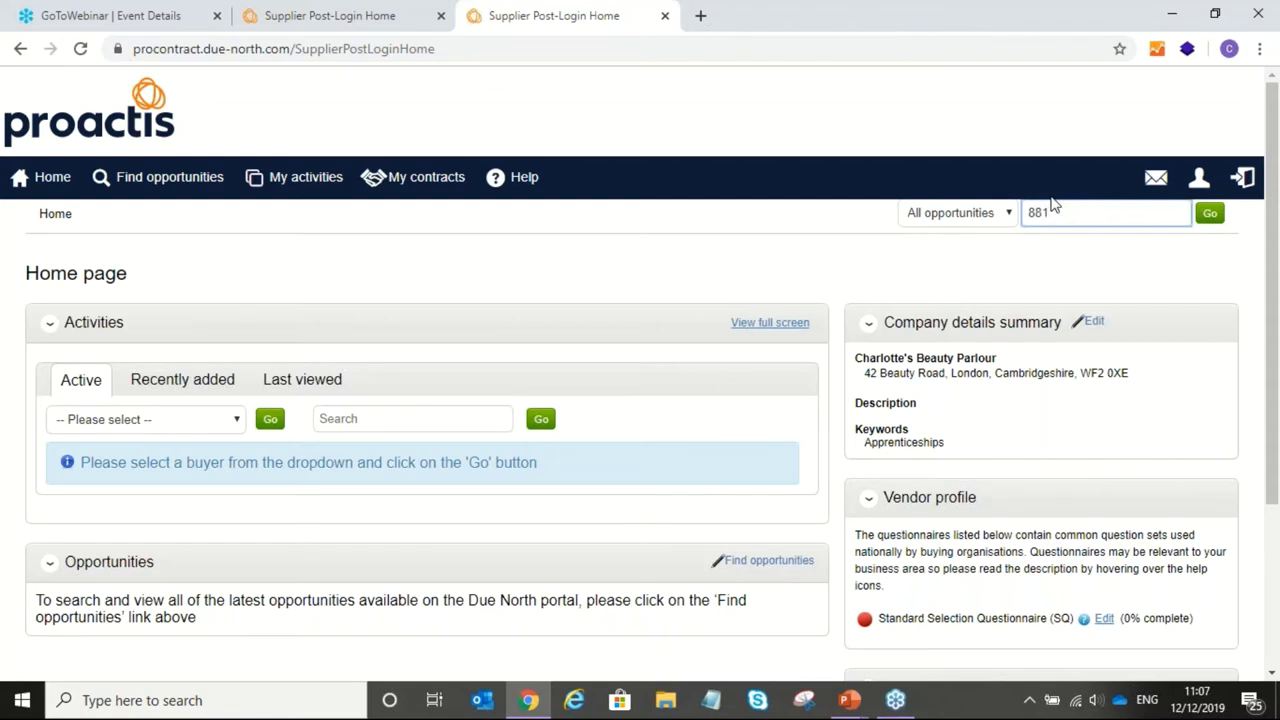
click(1208, 218)
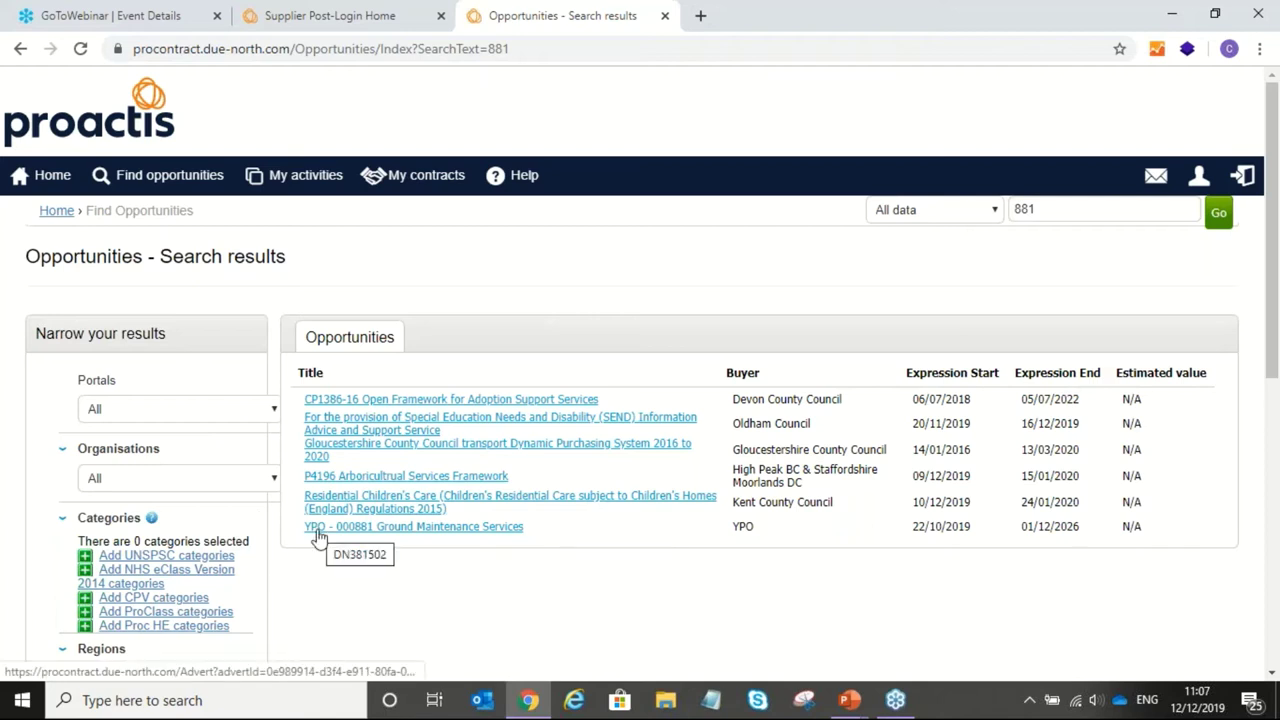
Step: Open the YPO - 000881 Ground Maintenance Services opportunity and scroll through its details
click(445, 530)
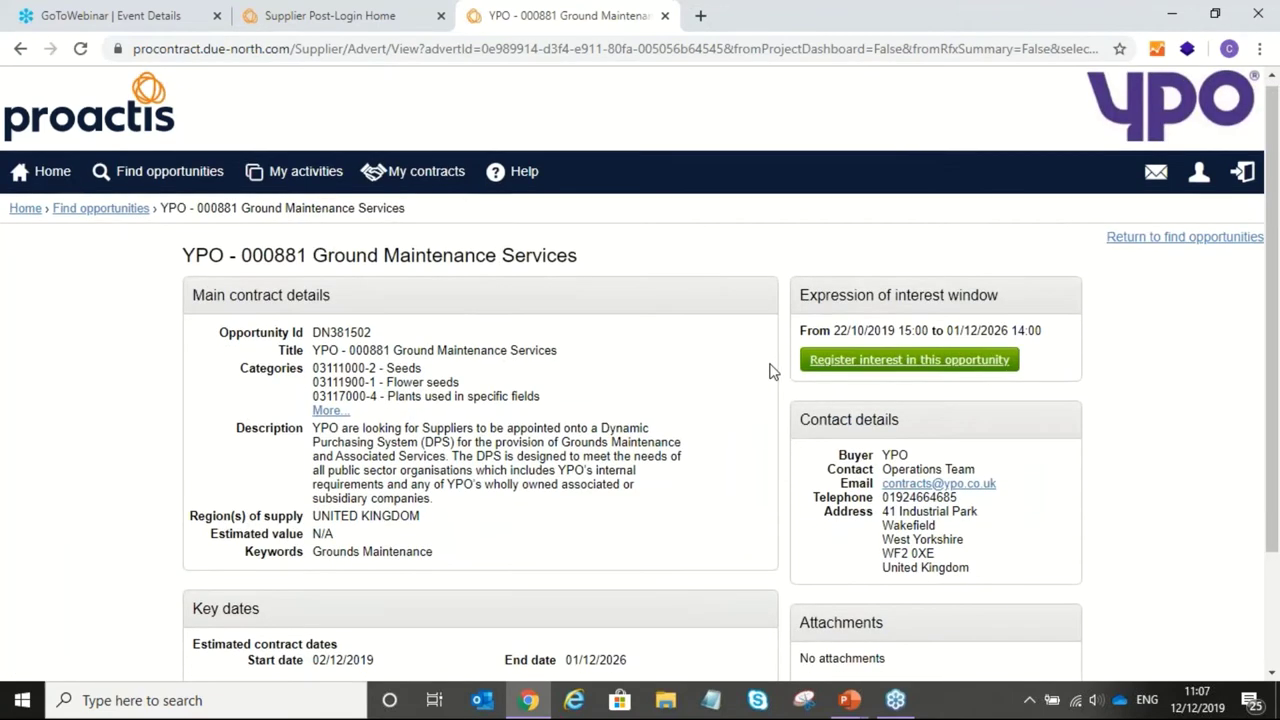
scroll(766, 358, down, 1)
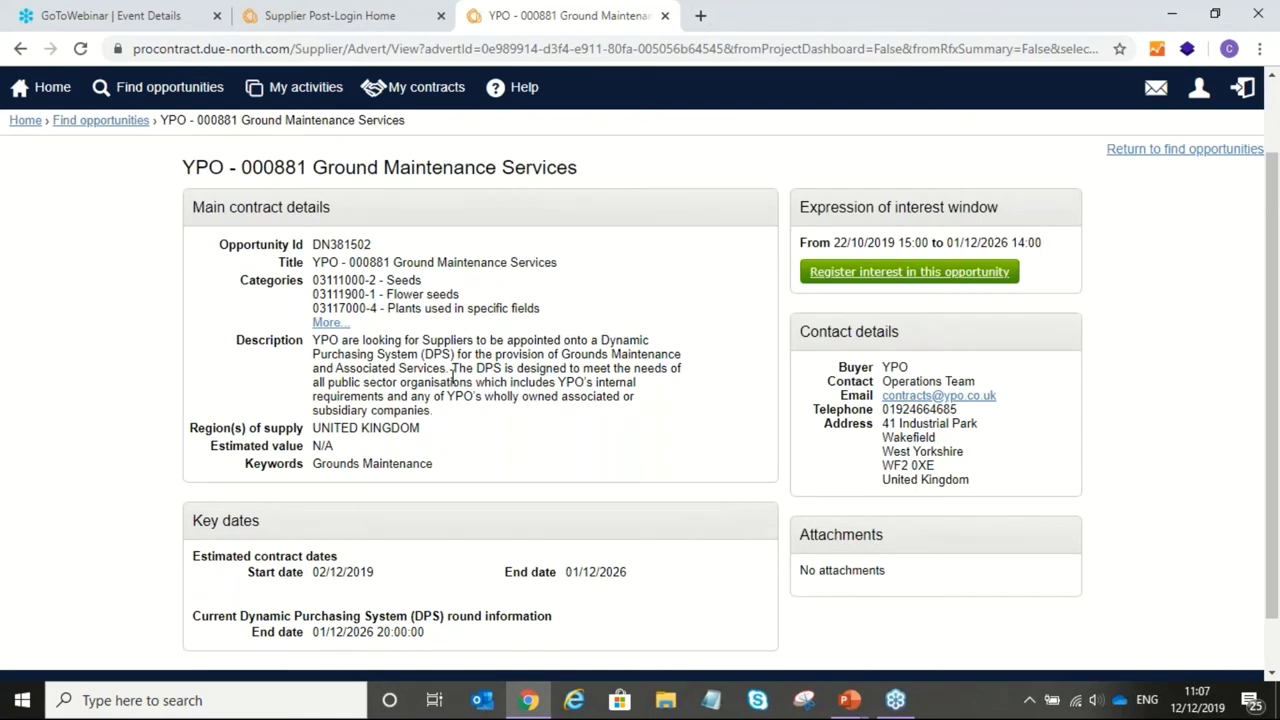
scroll(388, 522, down, 1)
scroll(390, 520, up, 2)
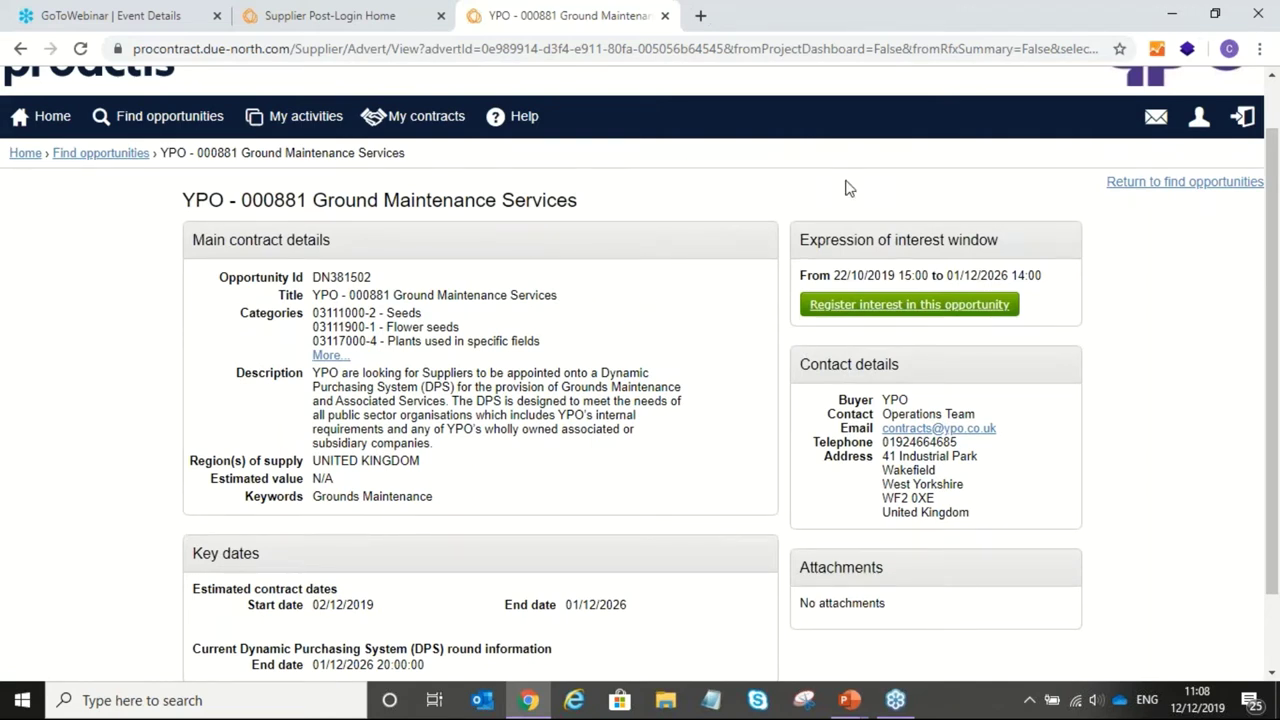
Step: Register interest in the opportunity, close the success popup and decline viewing the DPS event now
click(911, 308)
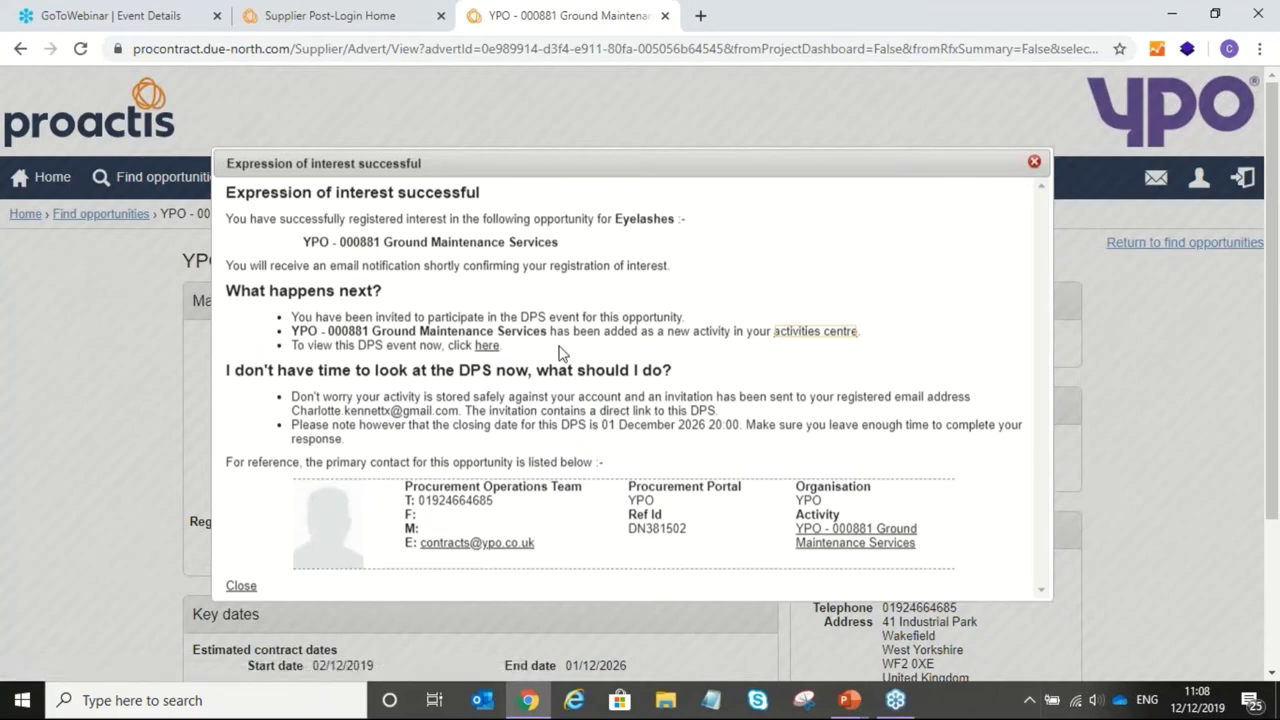
click(242, 587)
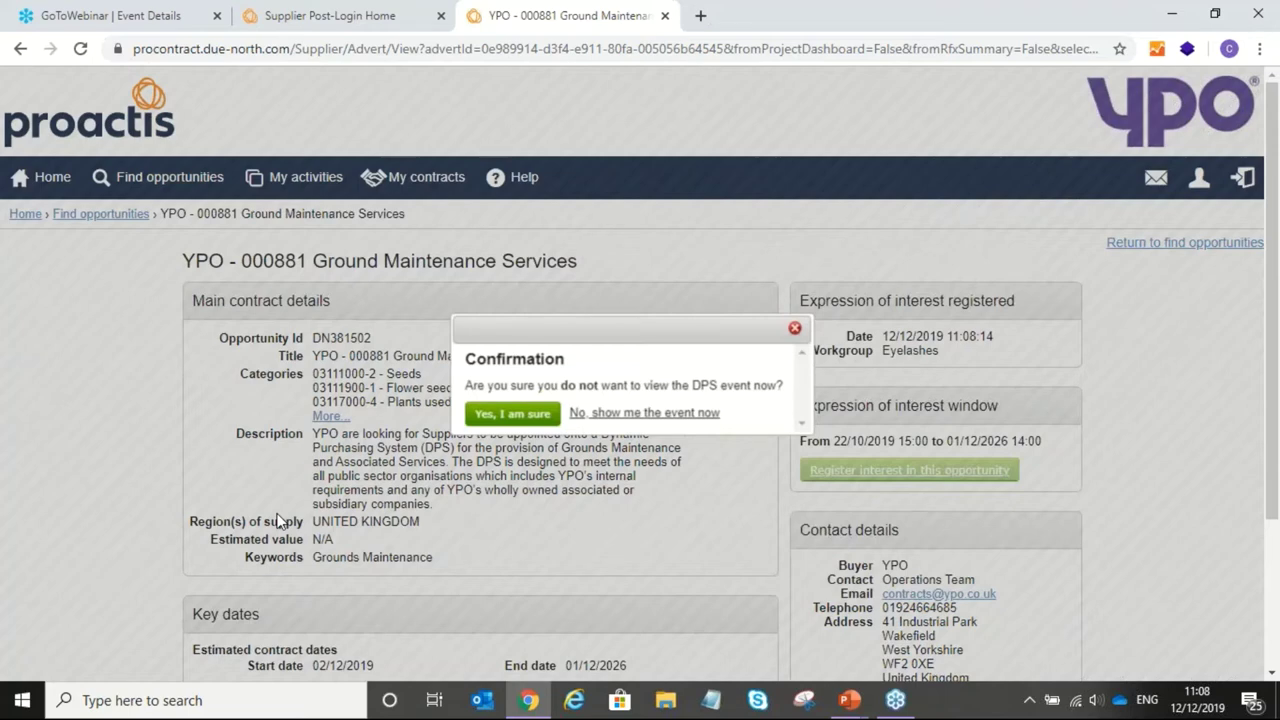
click(629, 419)
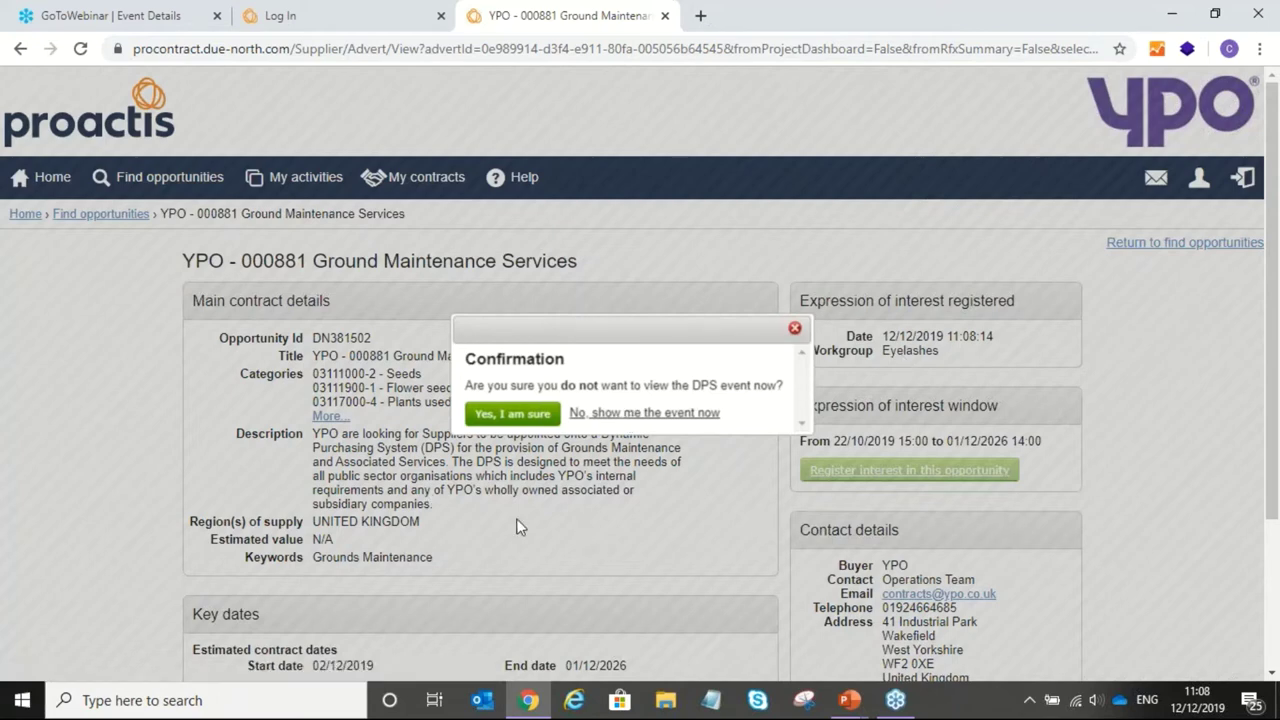
click(505, 416)
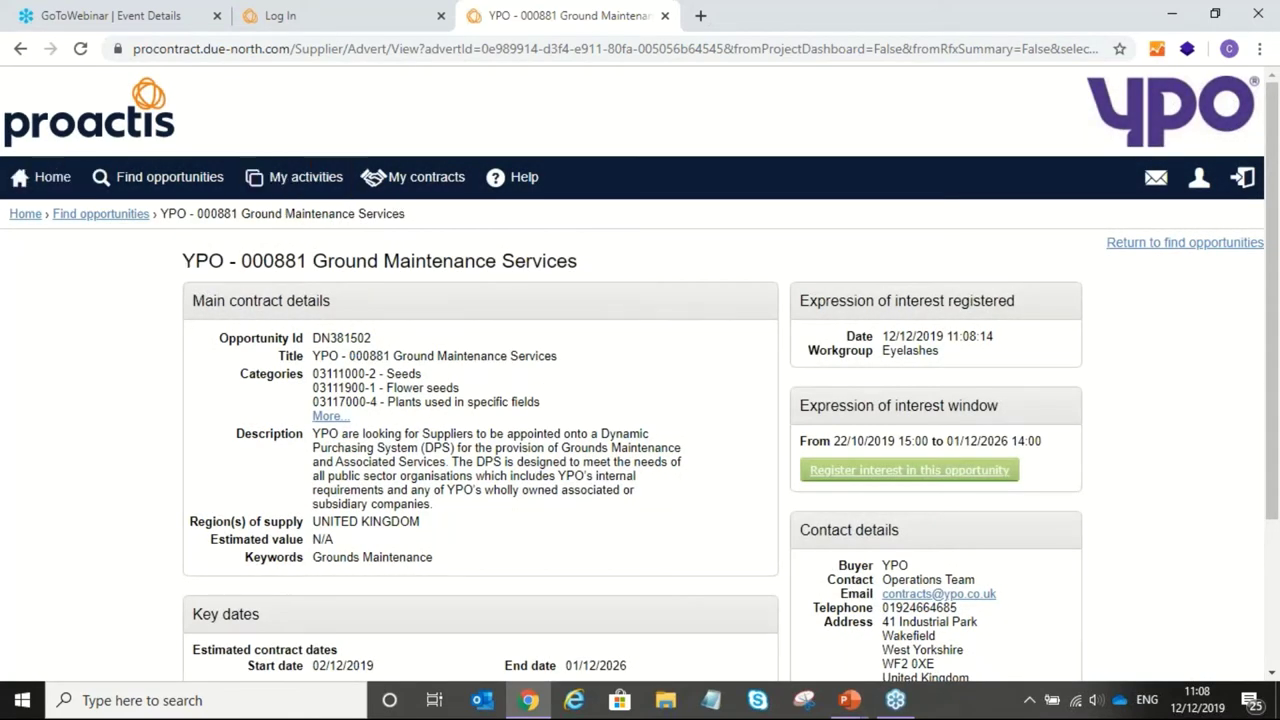
Step: Go to Home and sign in with the supplier's user name and password
click(50, 177)
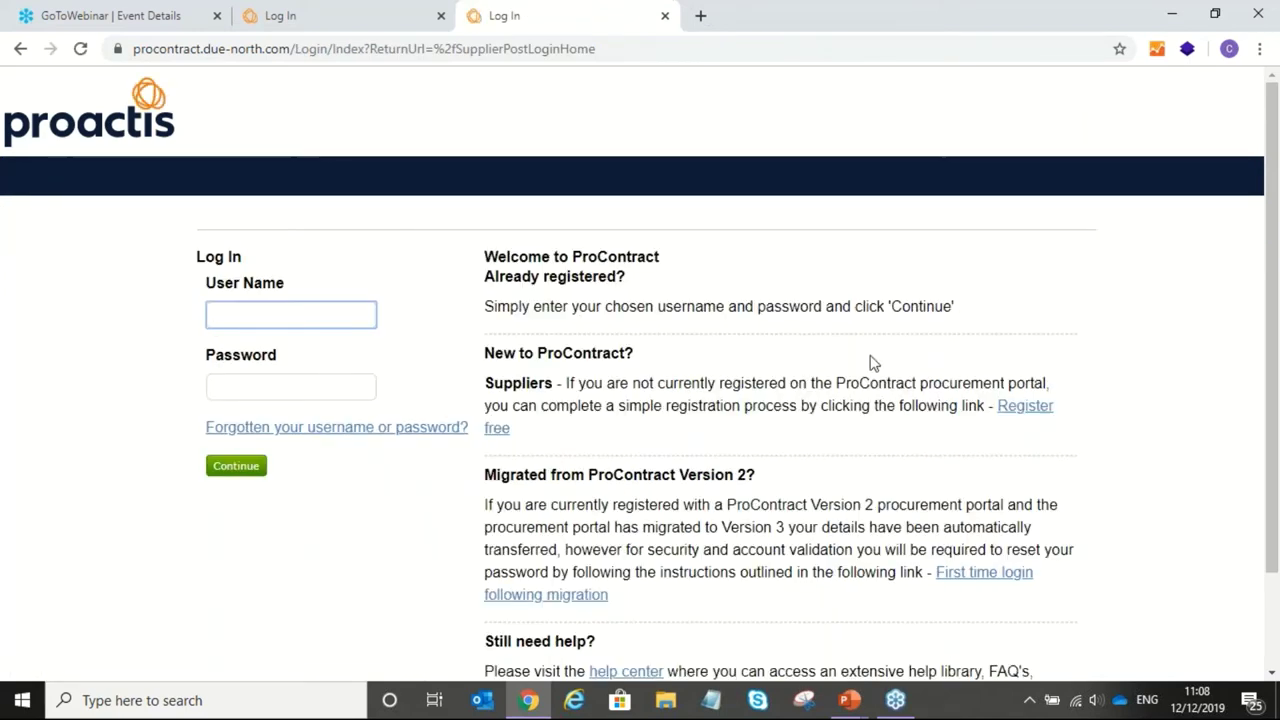
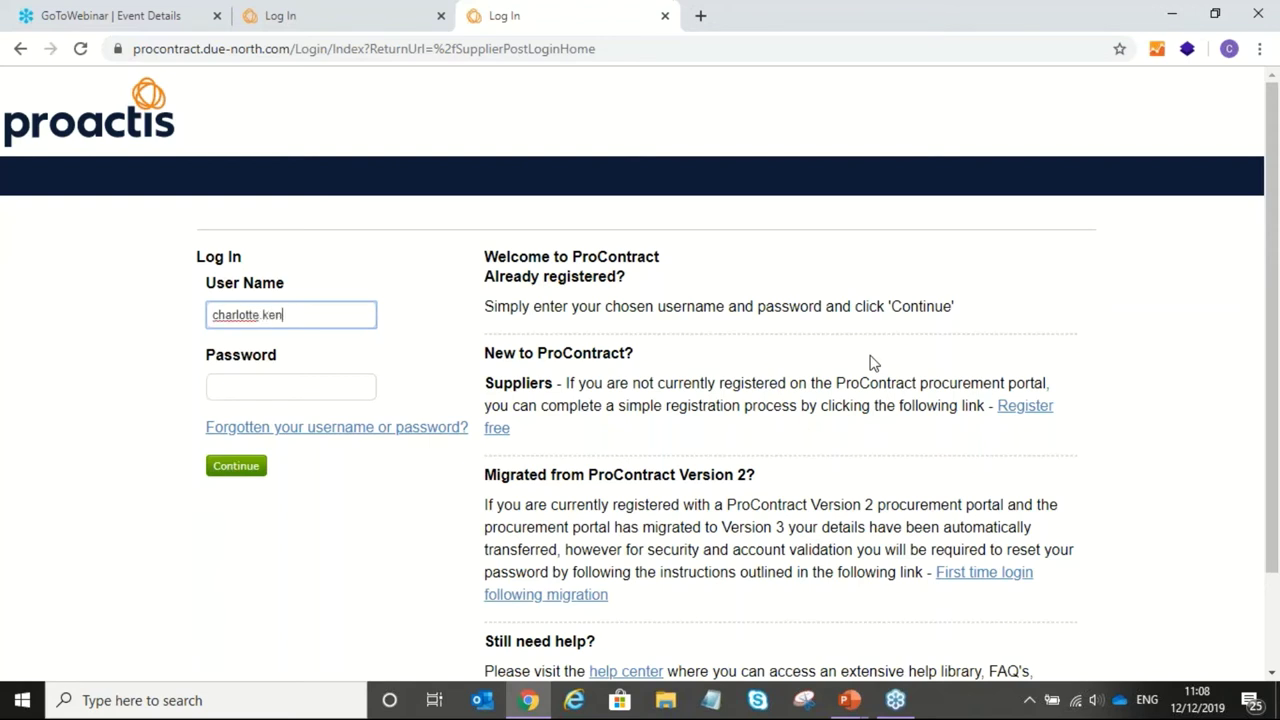
key(Tab)
text(•••••••)
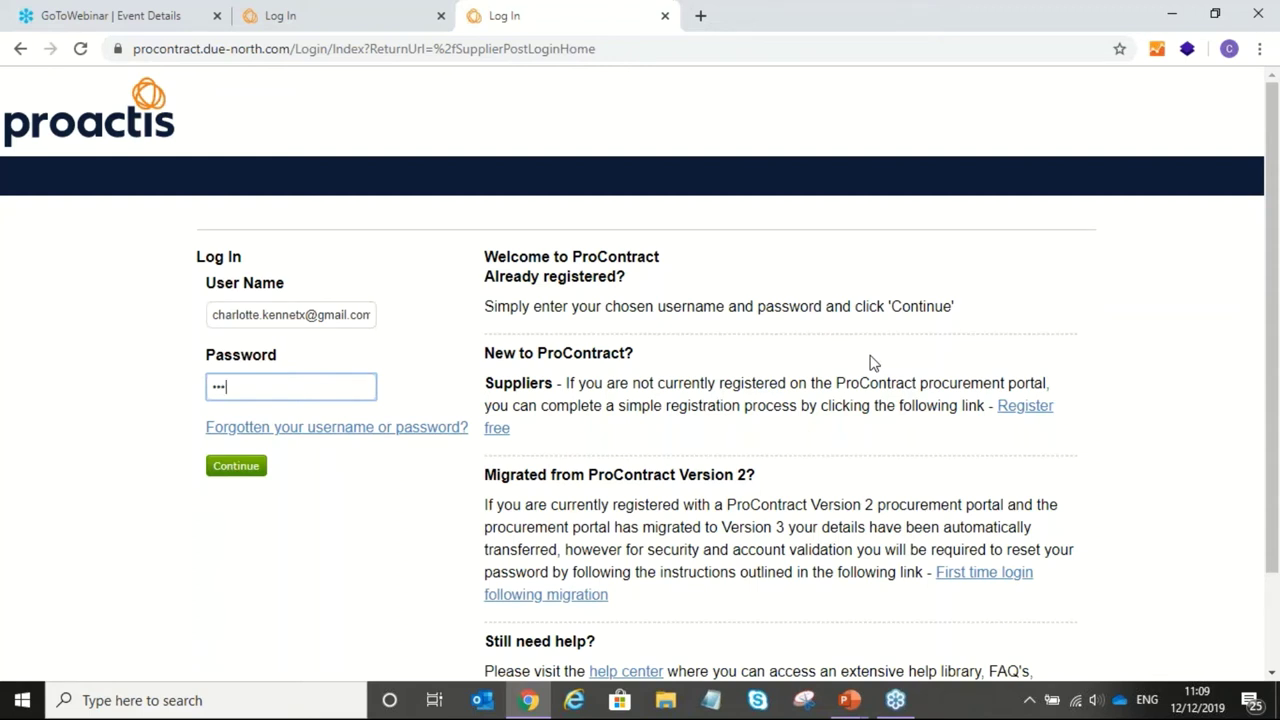
text(•)
click(226, 468)
scroll(238, 473, down, 1)
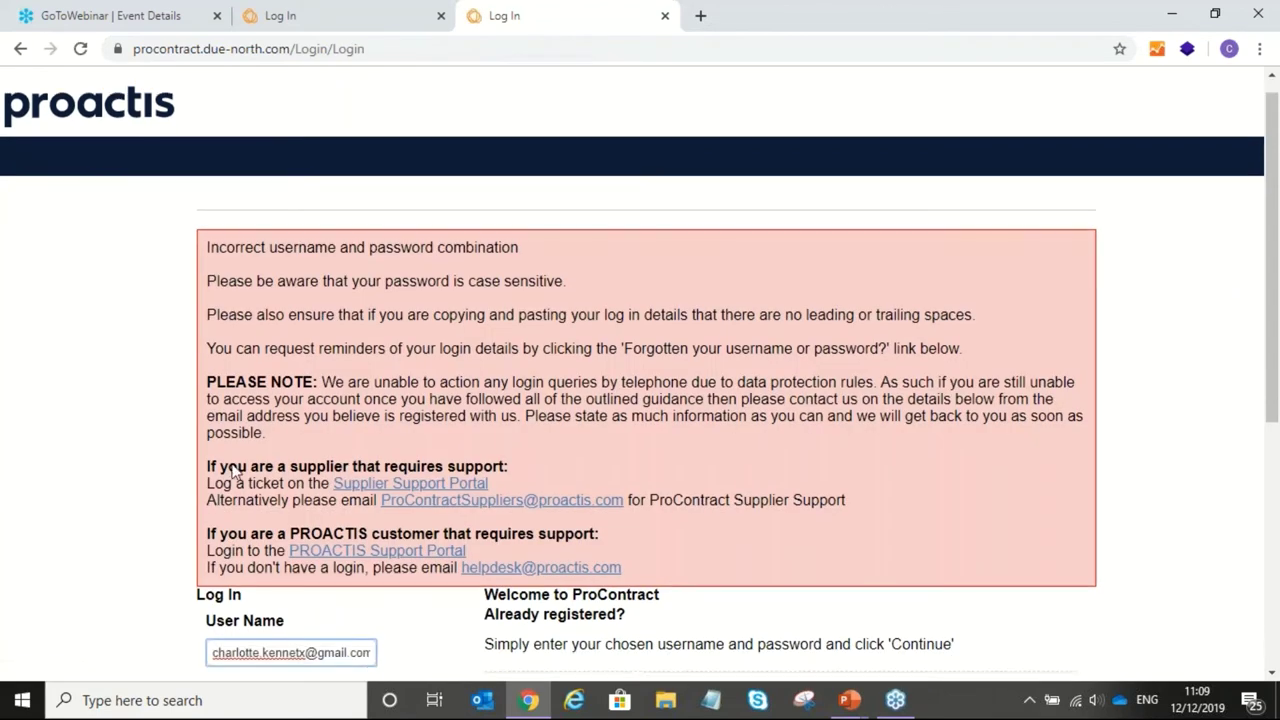
scroll(238, 473, down, 3)
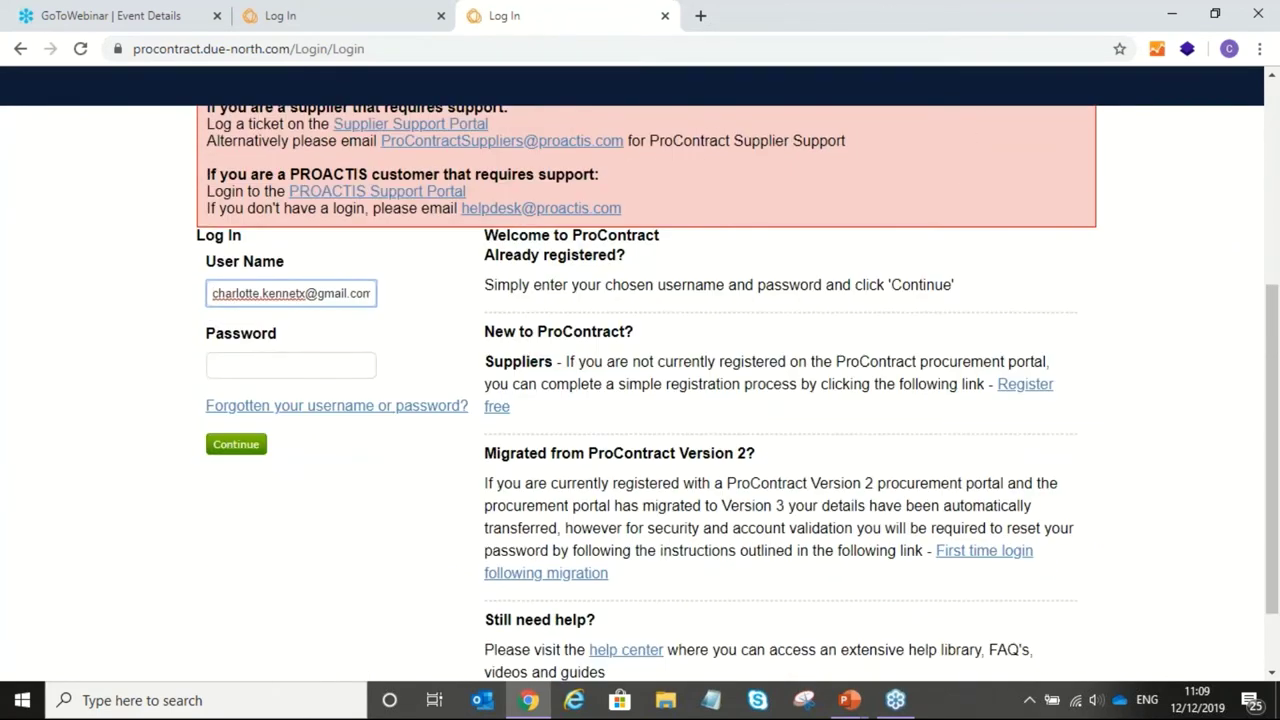
Step: Correct the mistyped user name, re-enter the password and sign in again
click(290, 294)
text(t)
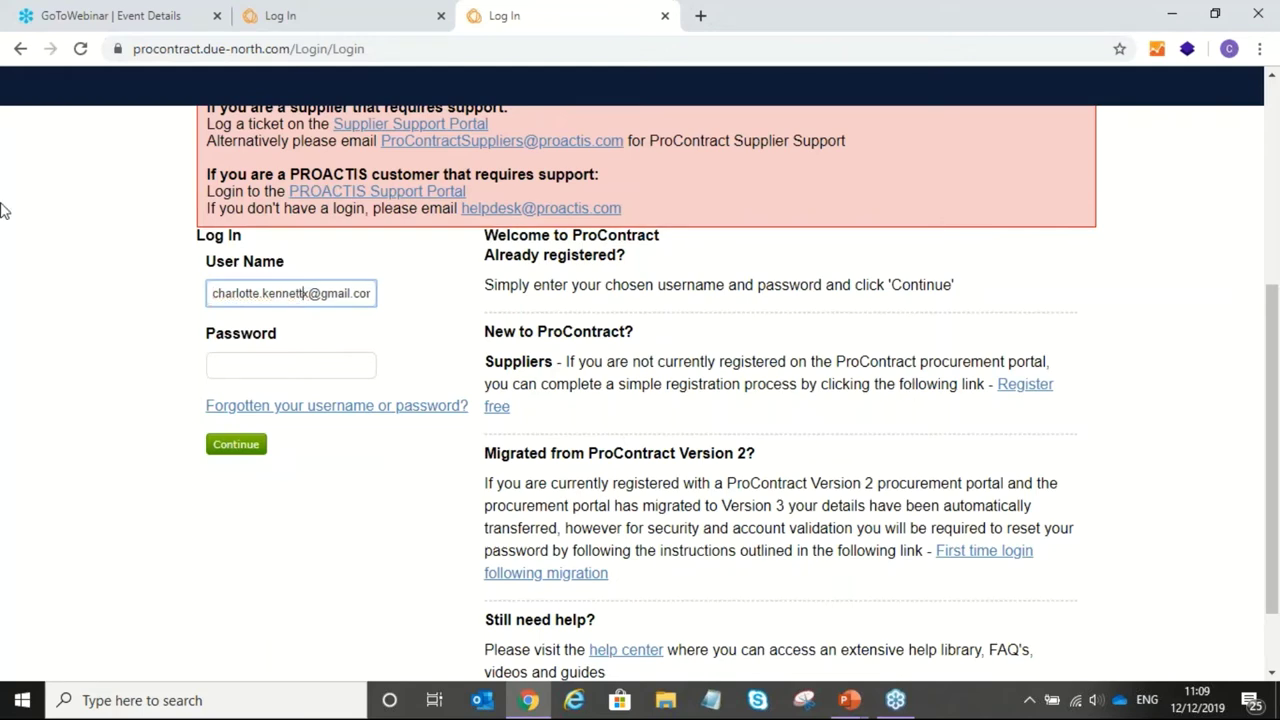
click(310, 366)
text(••••••)
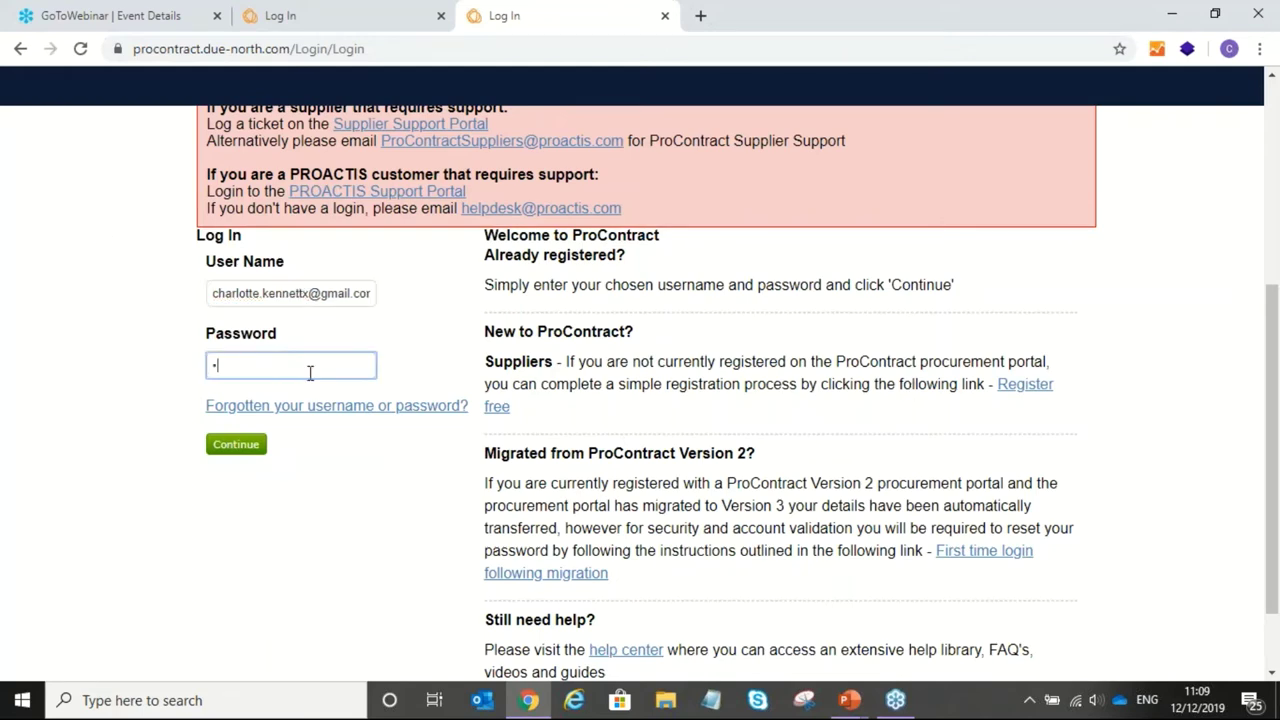
text(•••)
click(228, 446)
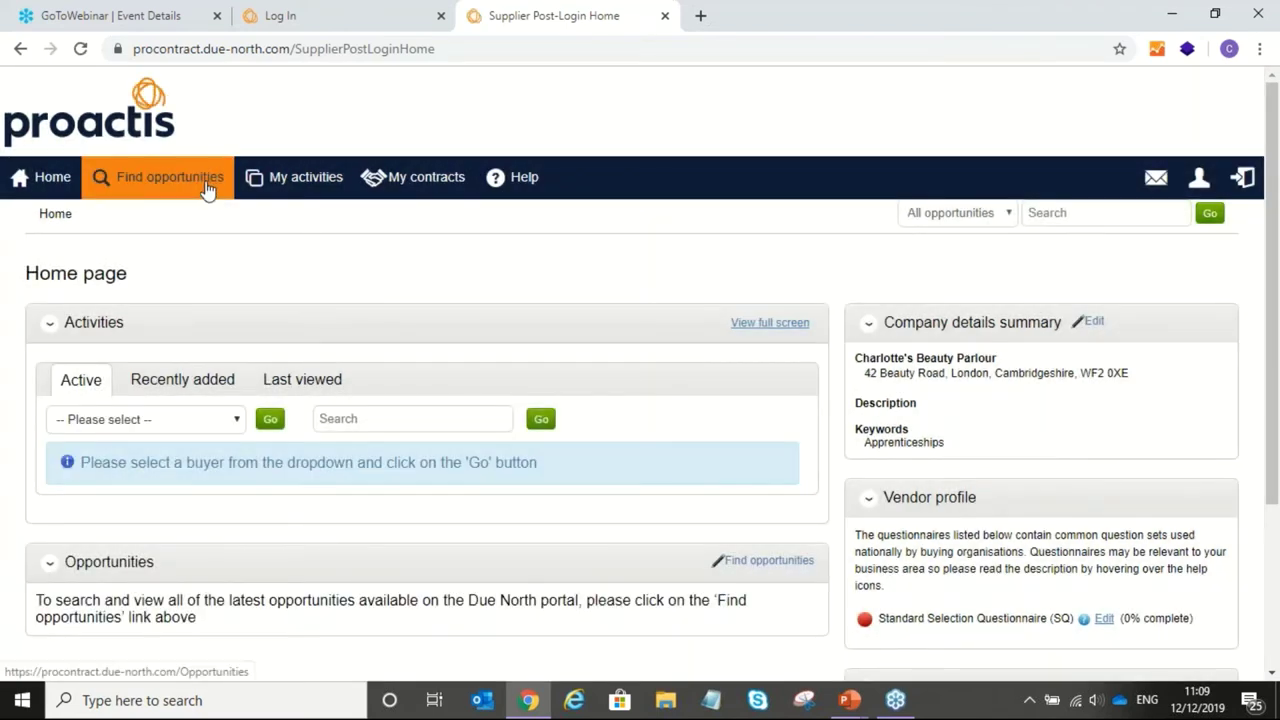
Step: Filter home-page activities to buyer YPO, search '881', and open the Ground Maintenance Services activity
click(52, 177)
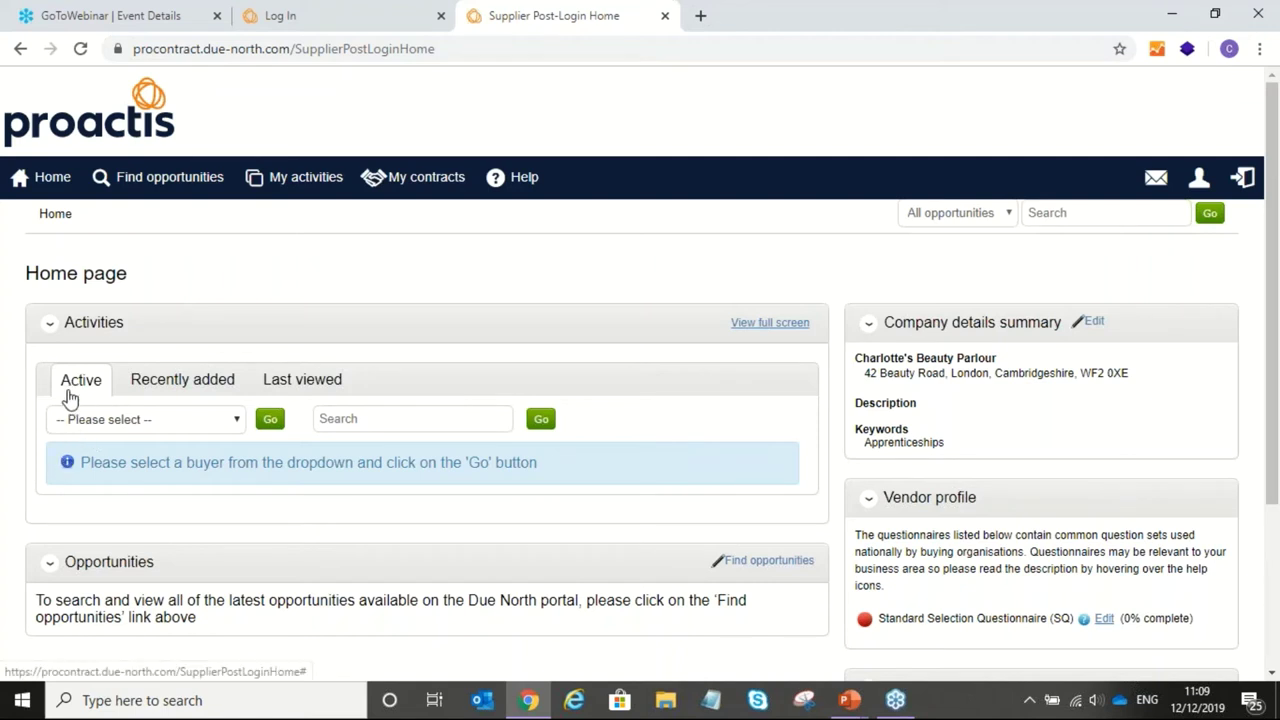
click(86, 422)
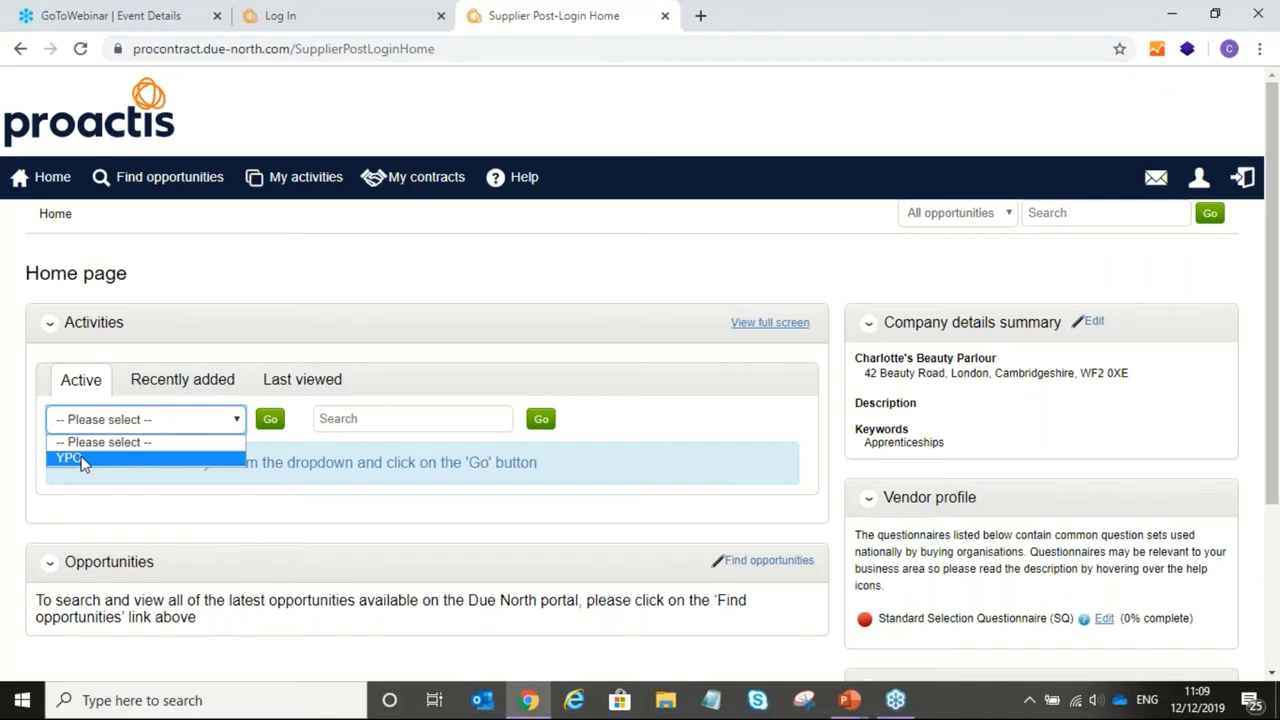
click(84, 460)
click(337, 419)
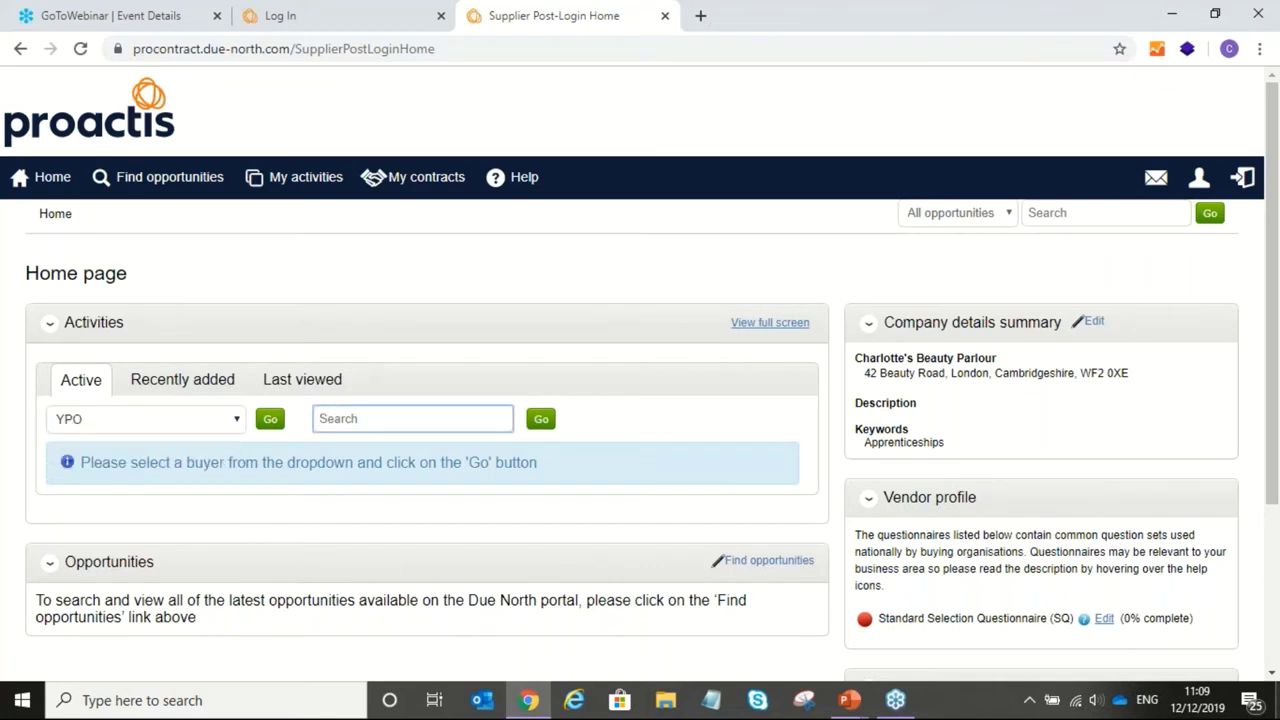
text(881)
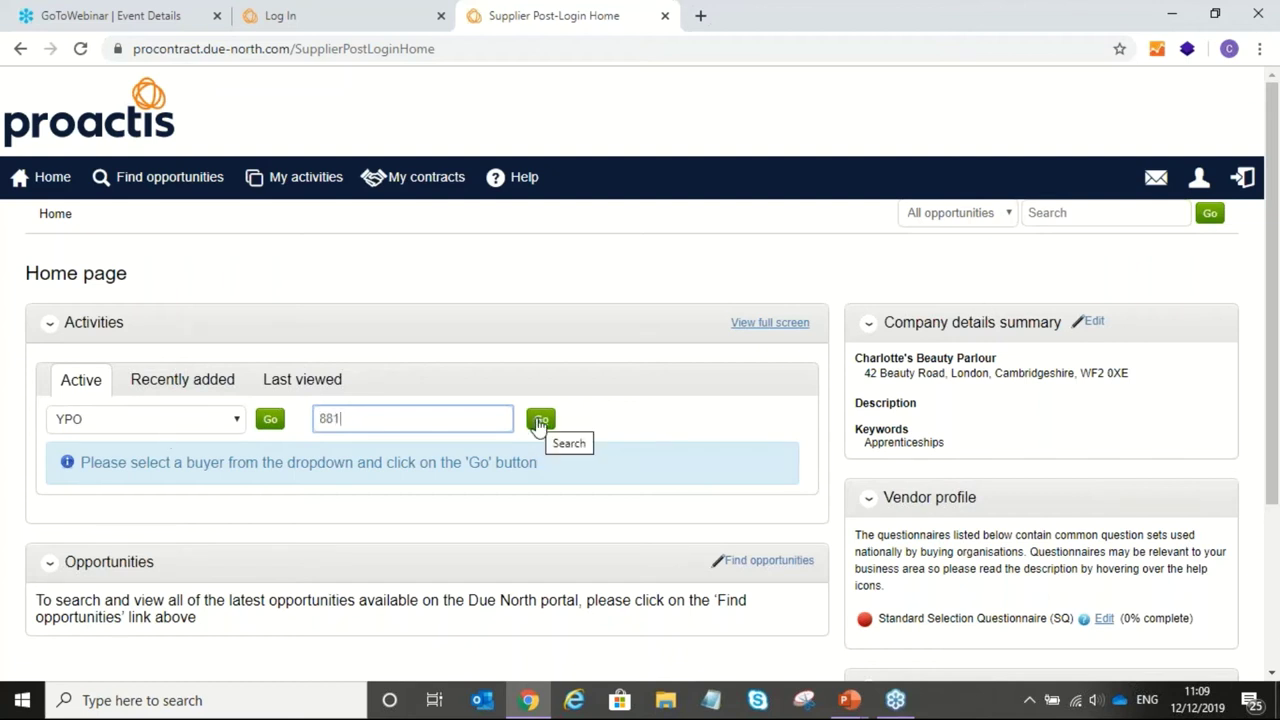
click(540, 420)
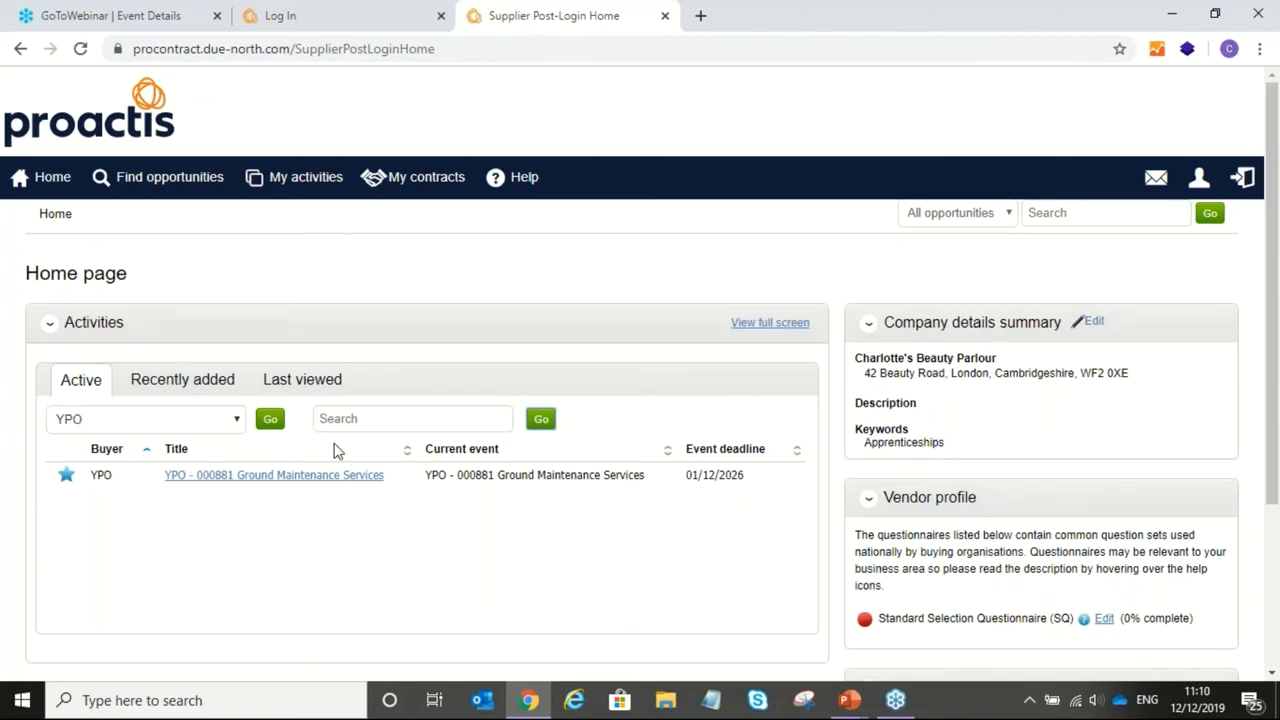
click(263, 476)
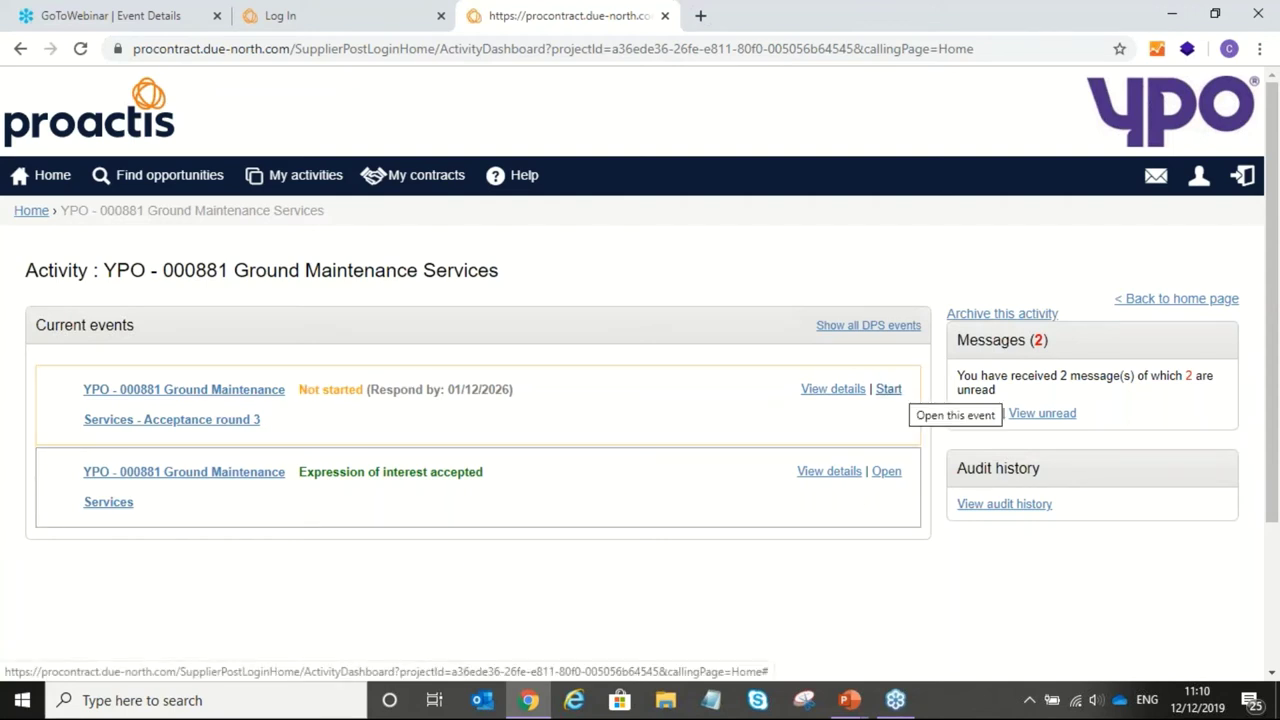
Step: Start the Acceptance round 3 event from the activity dashboard
click(889, 393)
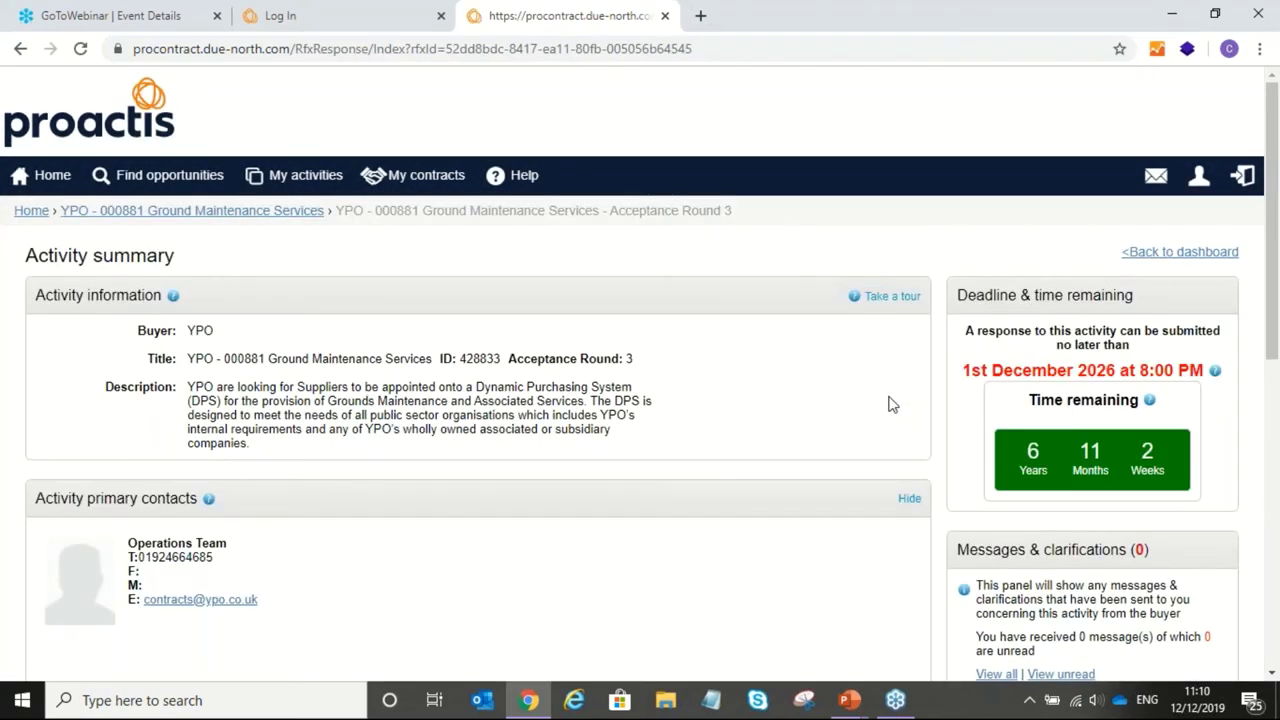
scroll(893, 404, down, 2)
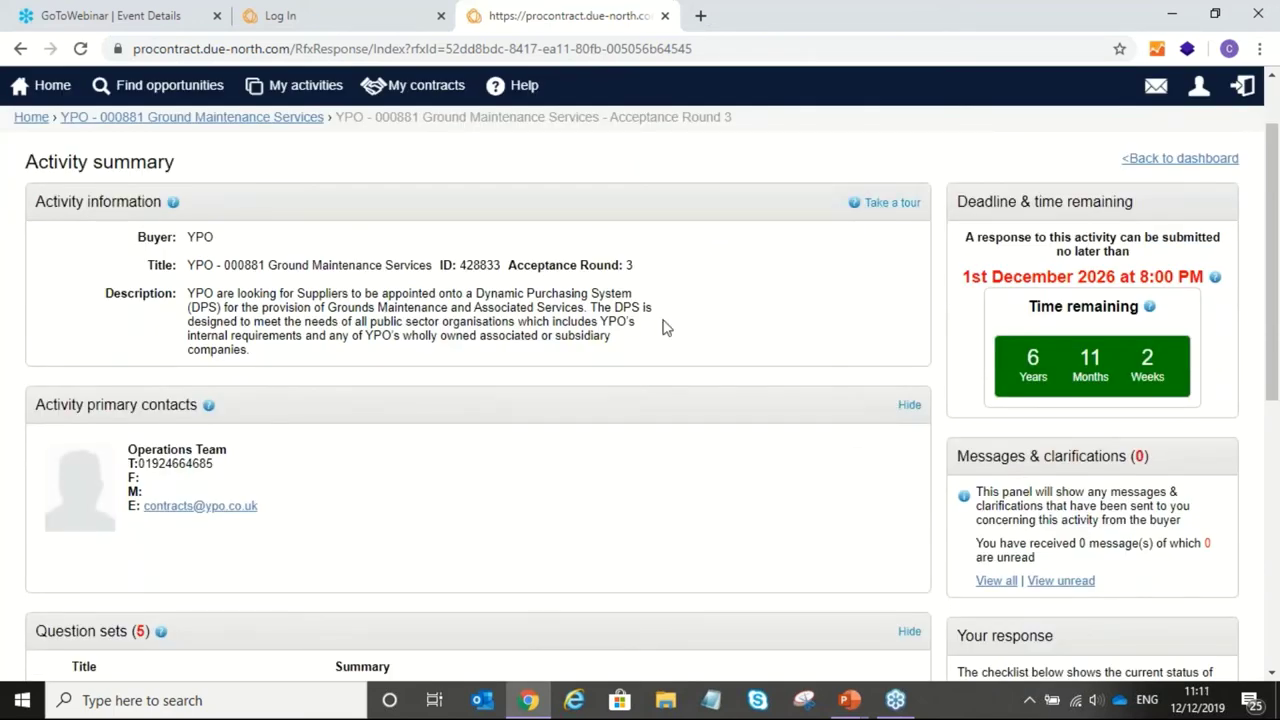
scroll(483, 423, up, 2)
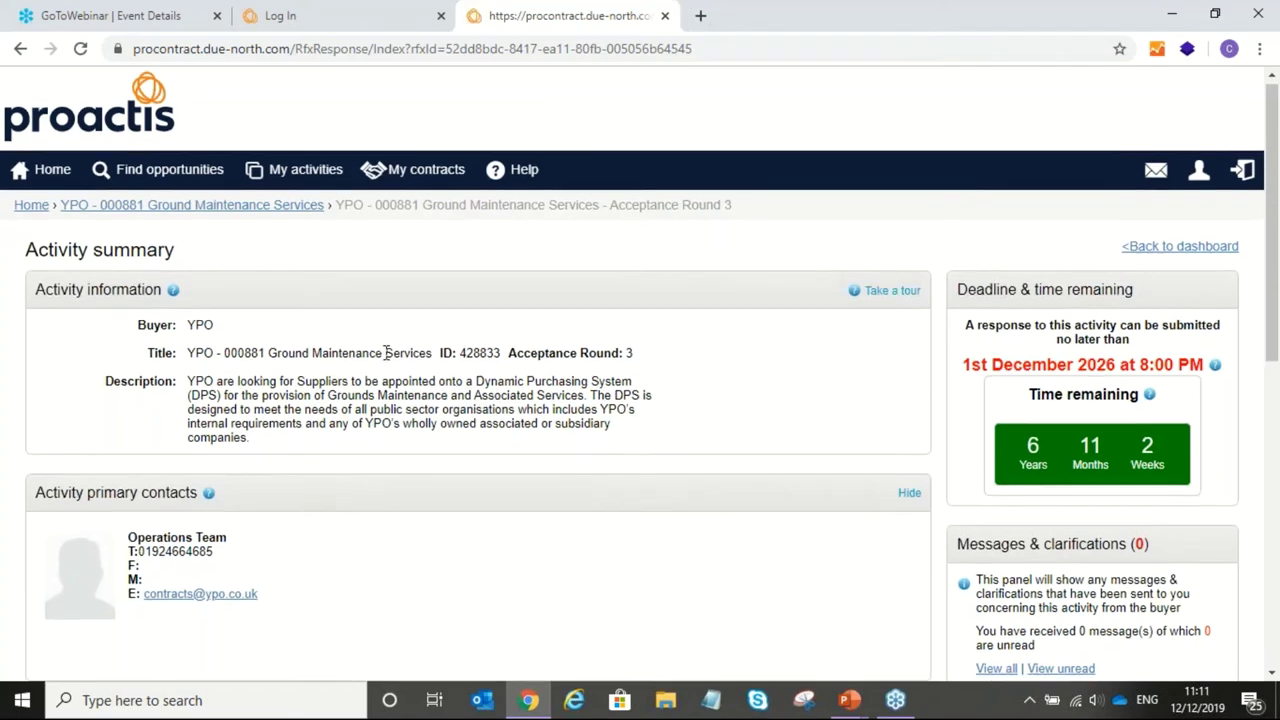
scroll(386, 352, down, 2)
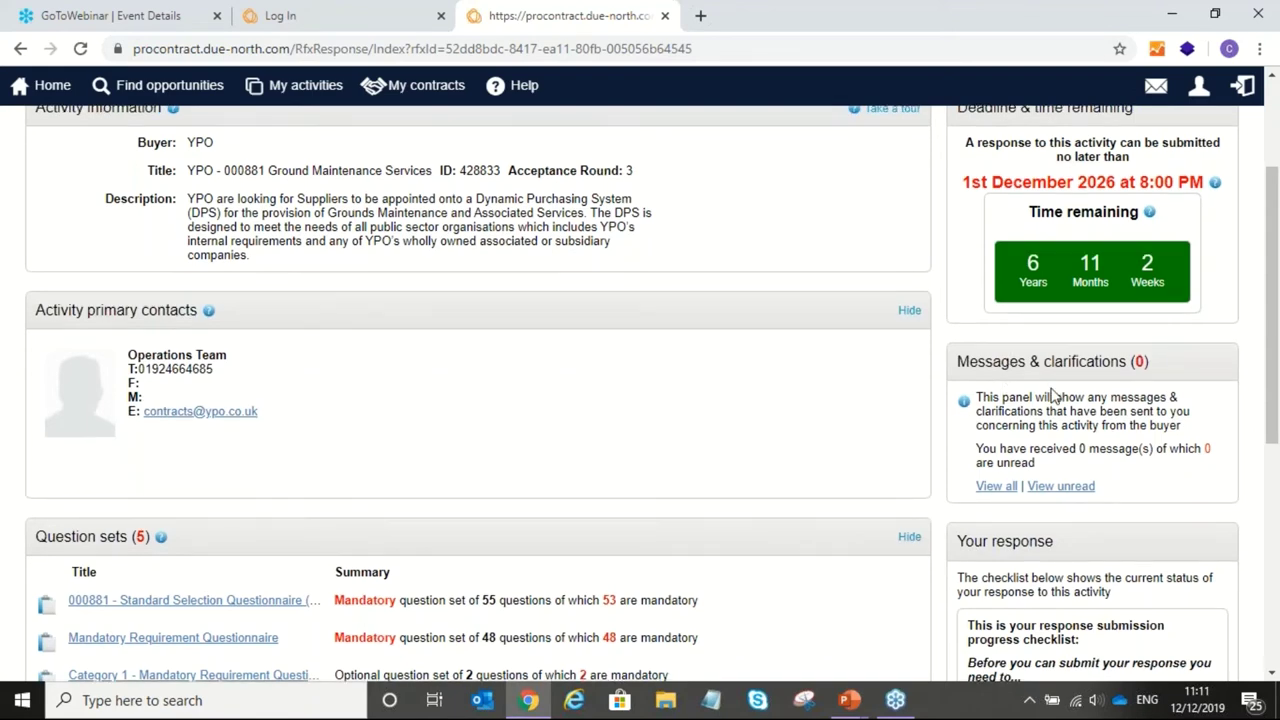
scroll(1050, 395, down, 2)
scroll(951, 266, down, 1)
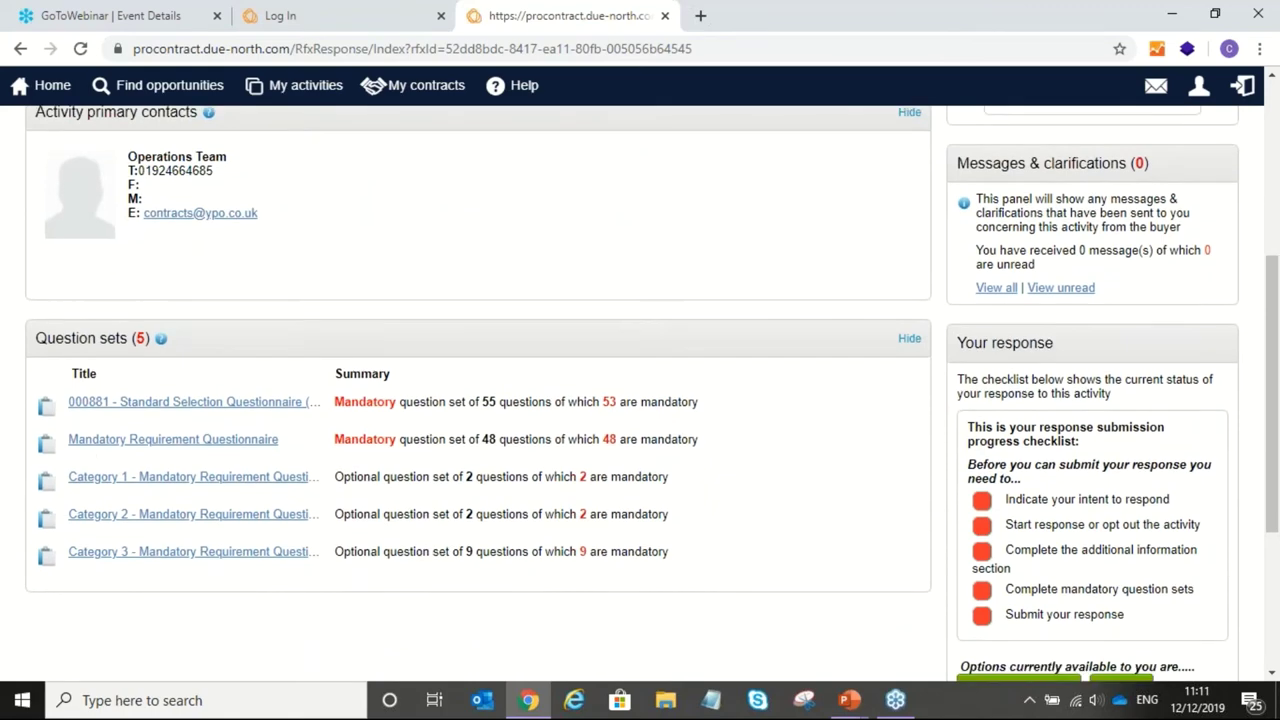
drag(951, 262, 1082, 398)
click(1082, 398)
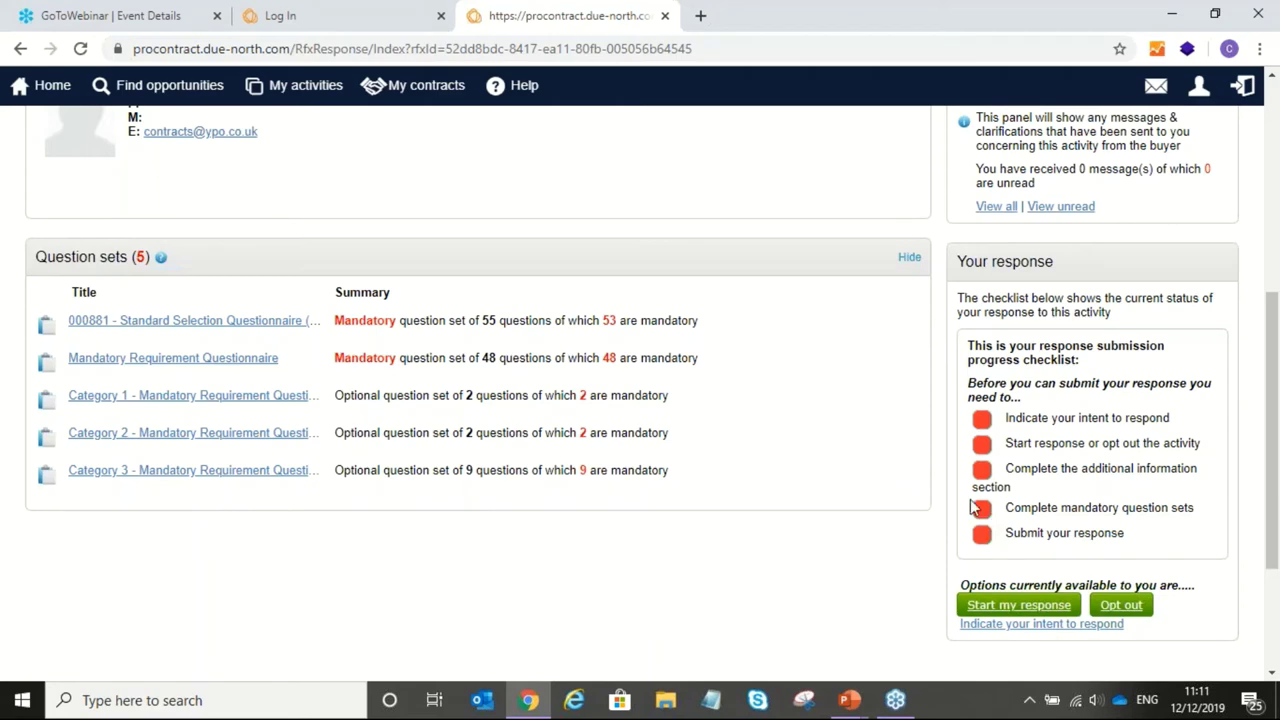
scroll(940, 452, up, 1)
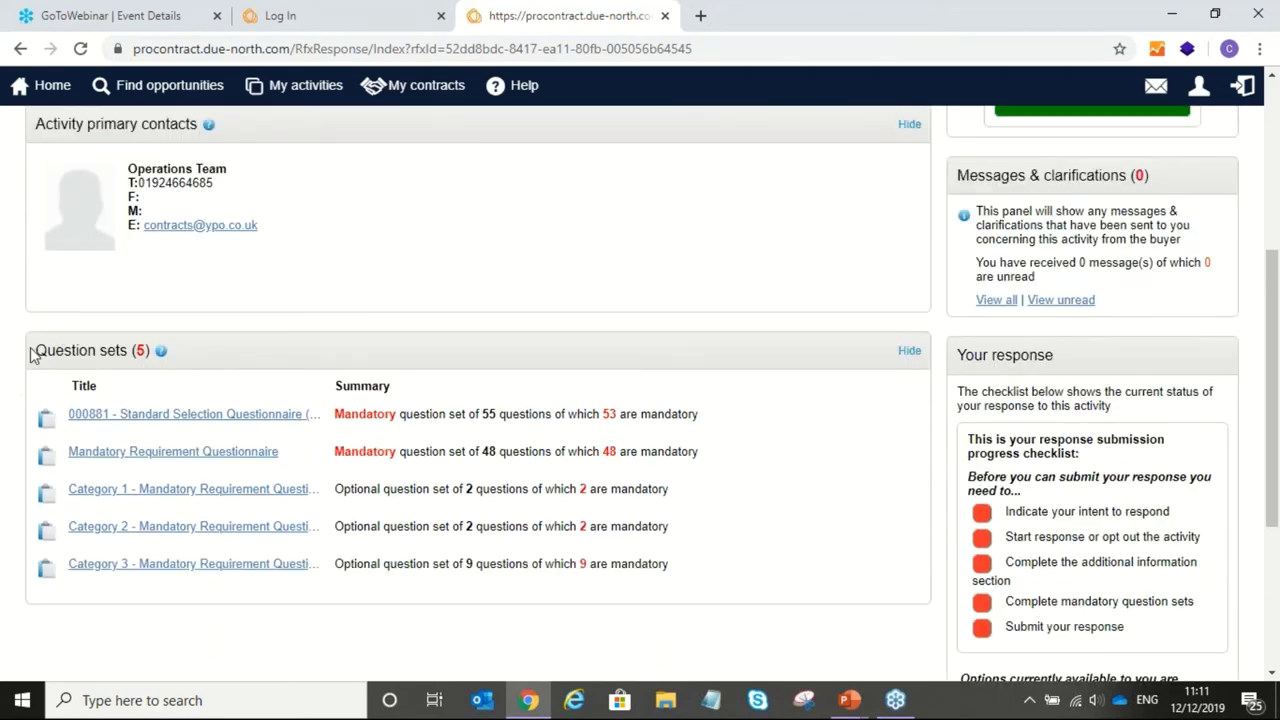
drag(30, 355, 410, 608)
click(303, 470)
scroll(1000, 398, down, 1)
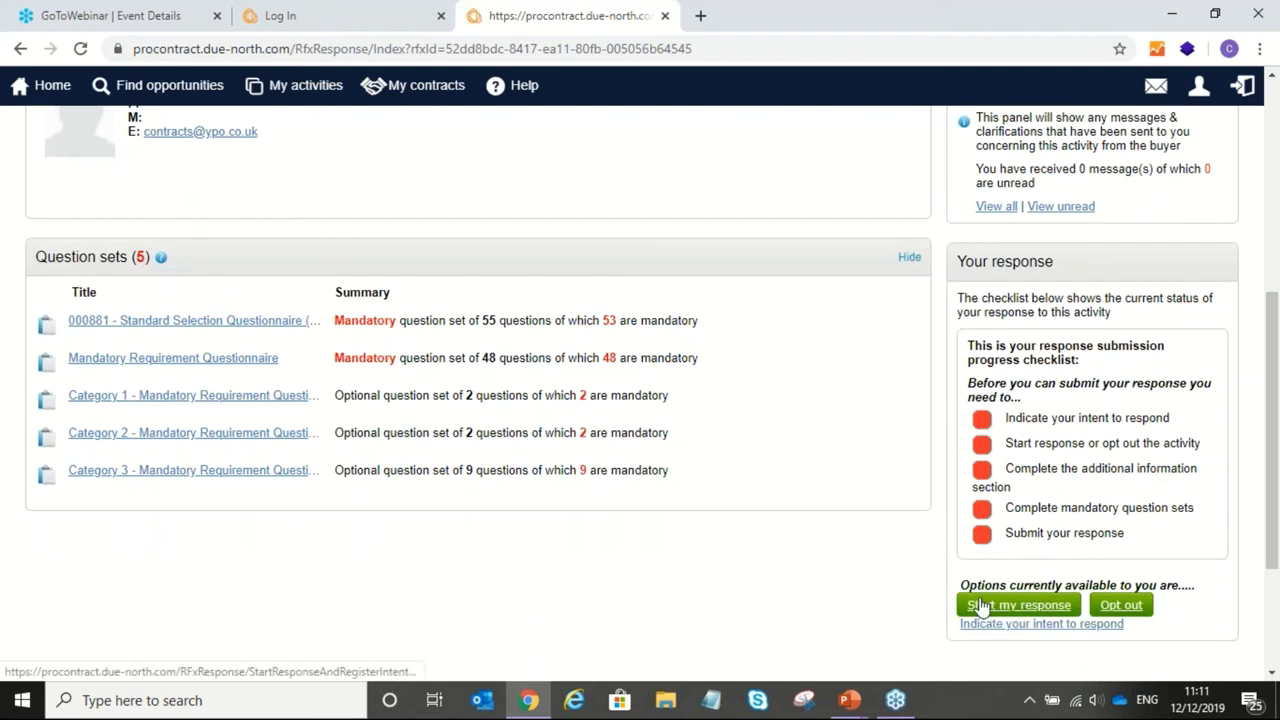
Step: Start a response and open the 000881 Standard Selection Questionnaire via its Edit link
click(980, 606)
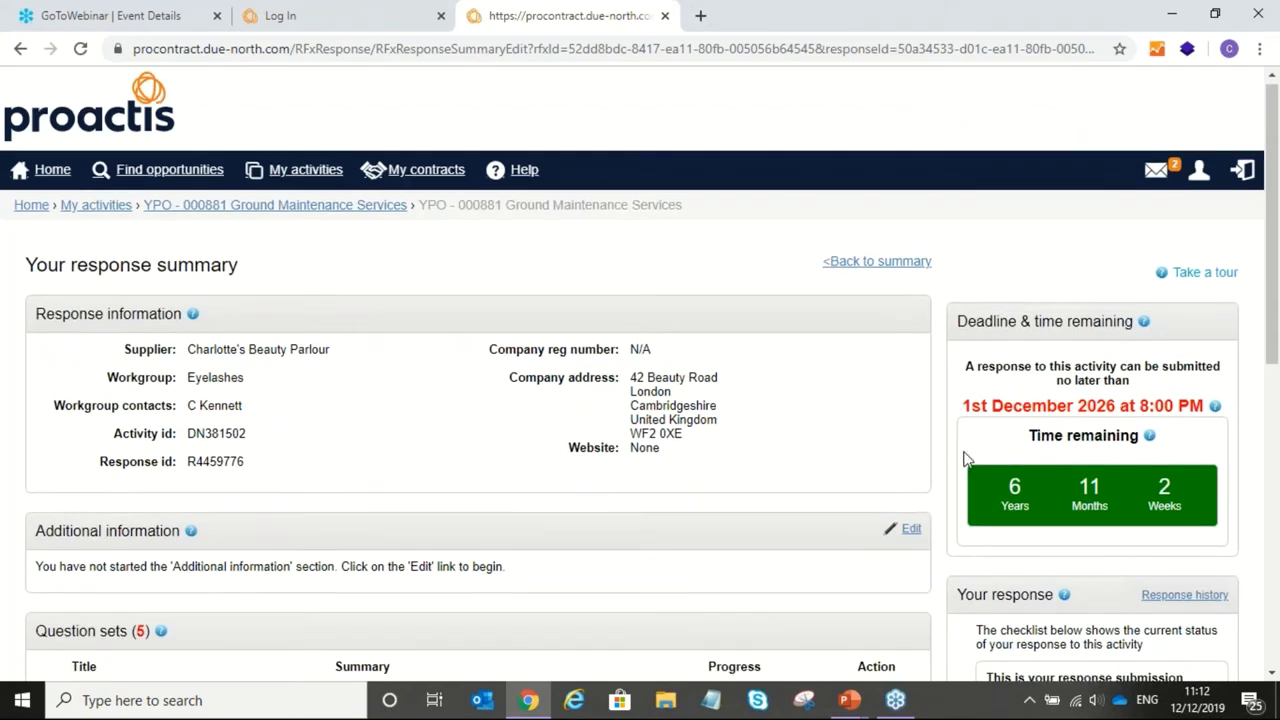
scroll(963, 457, down, 3)
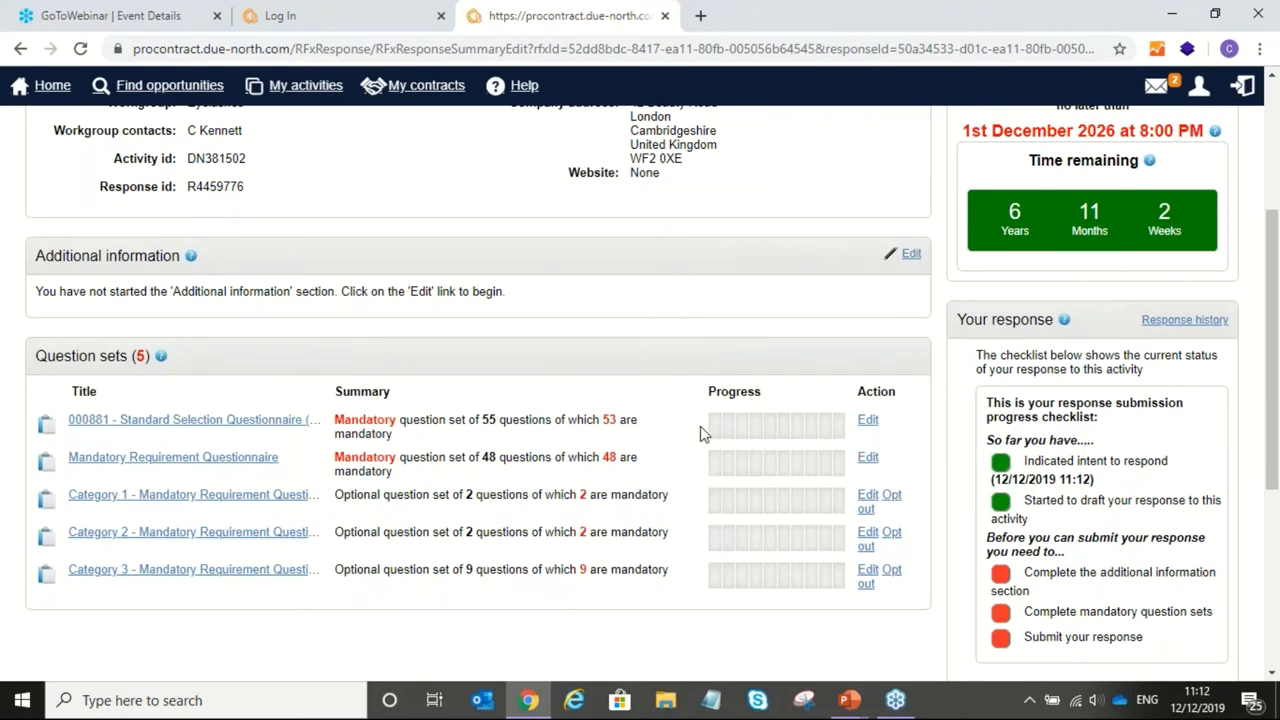
mouse_move(708, 424)
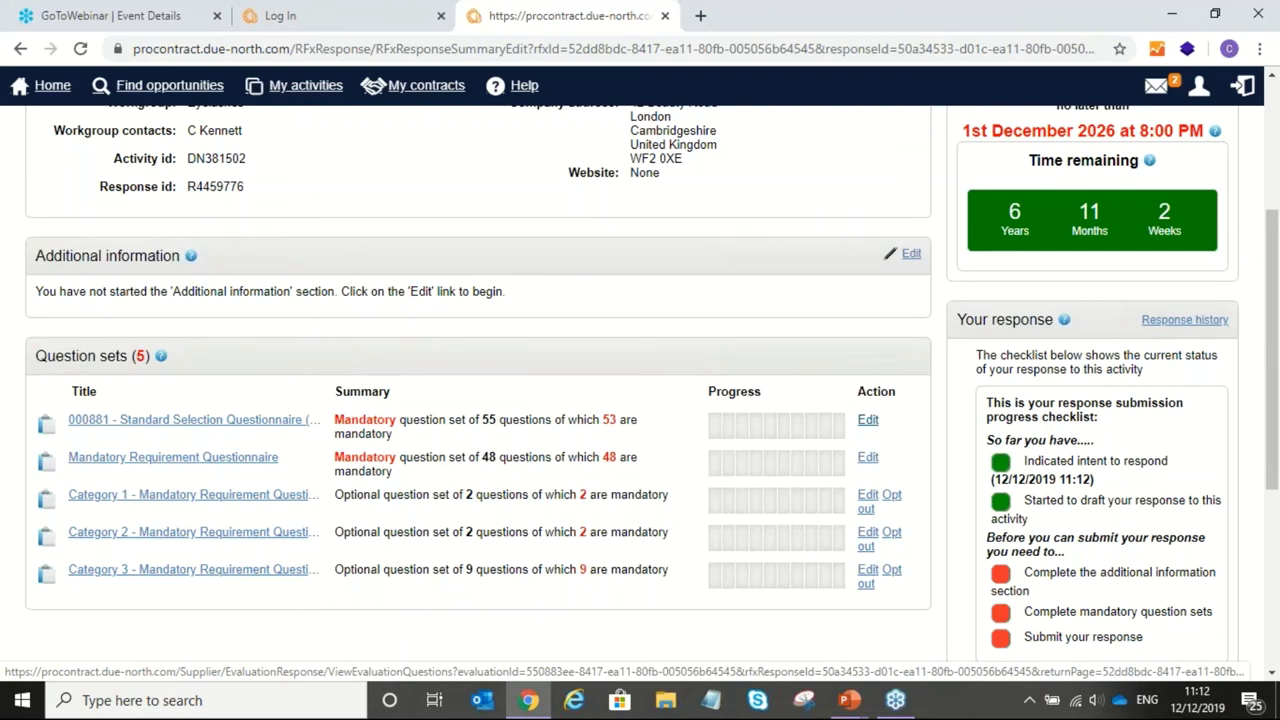
click(868, 419)
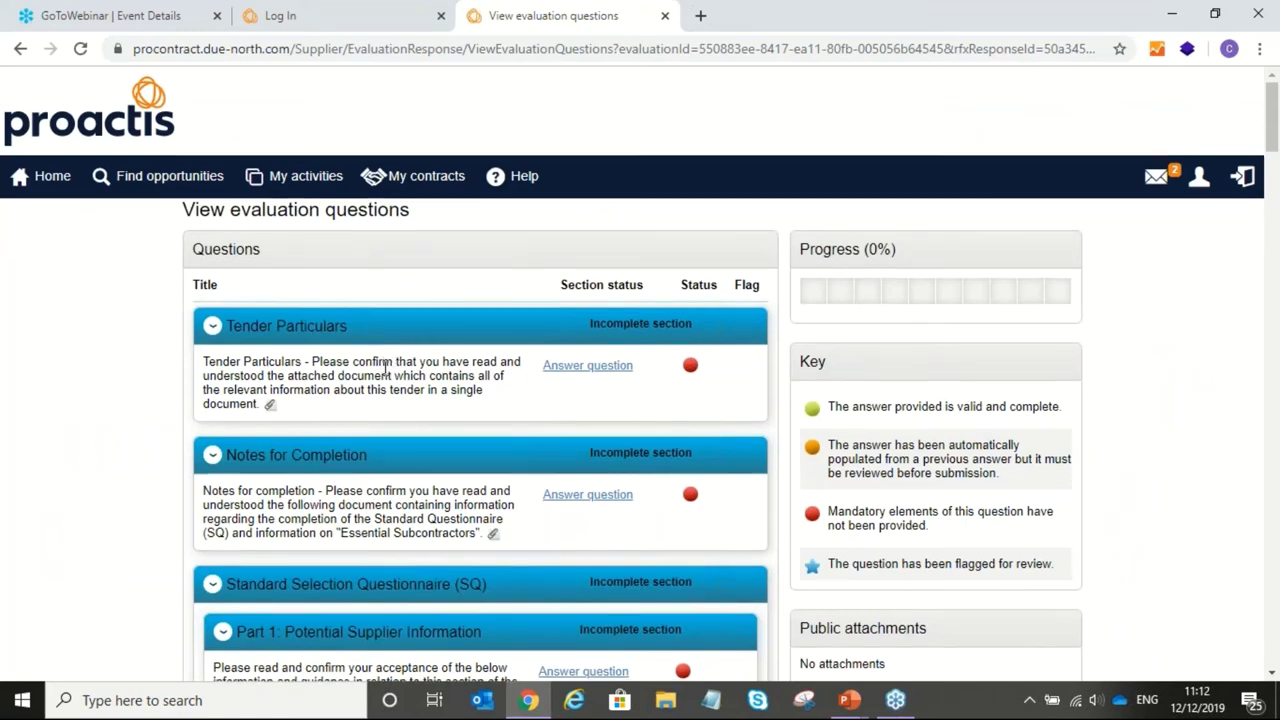
scroll(386, 372, down, 4)
scroll(415, 453, up, 4)
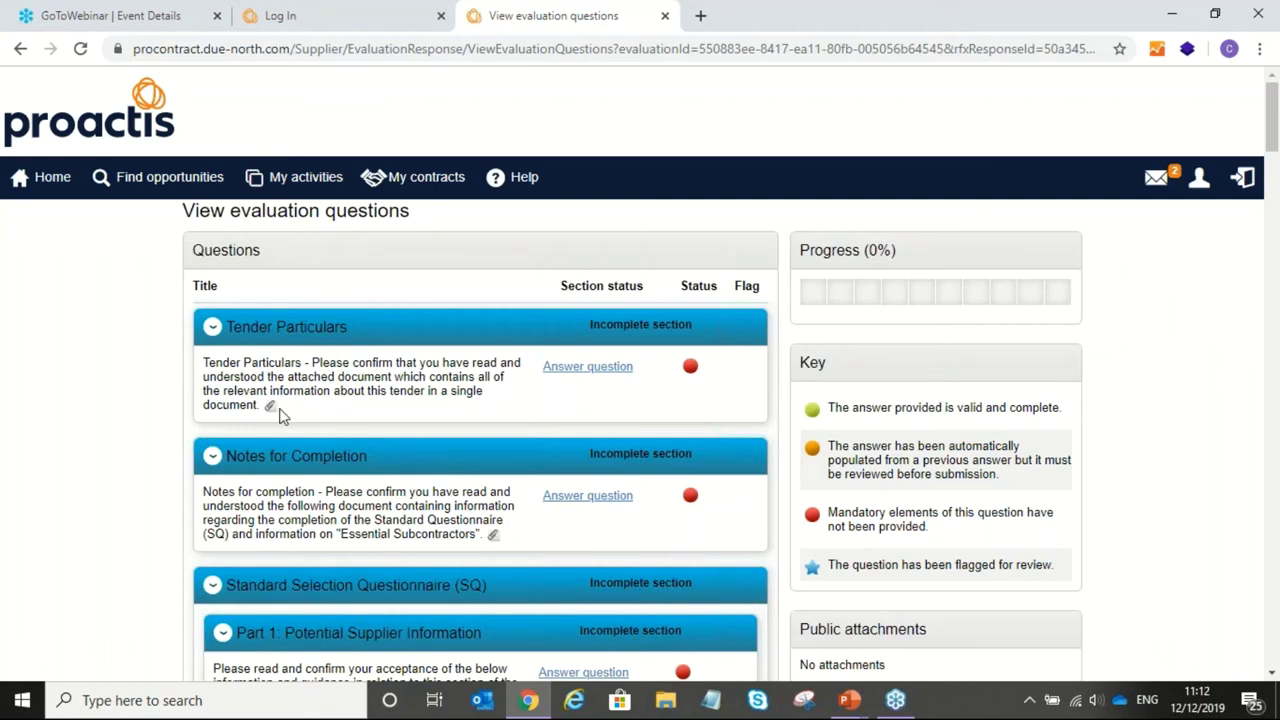
scroll(420, 412, down, 1)
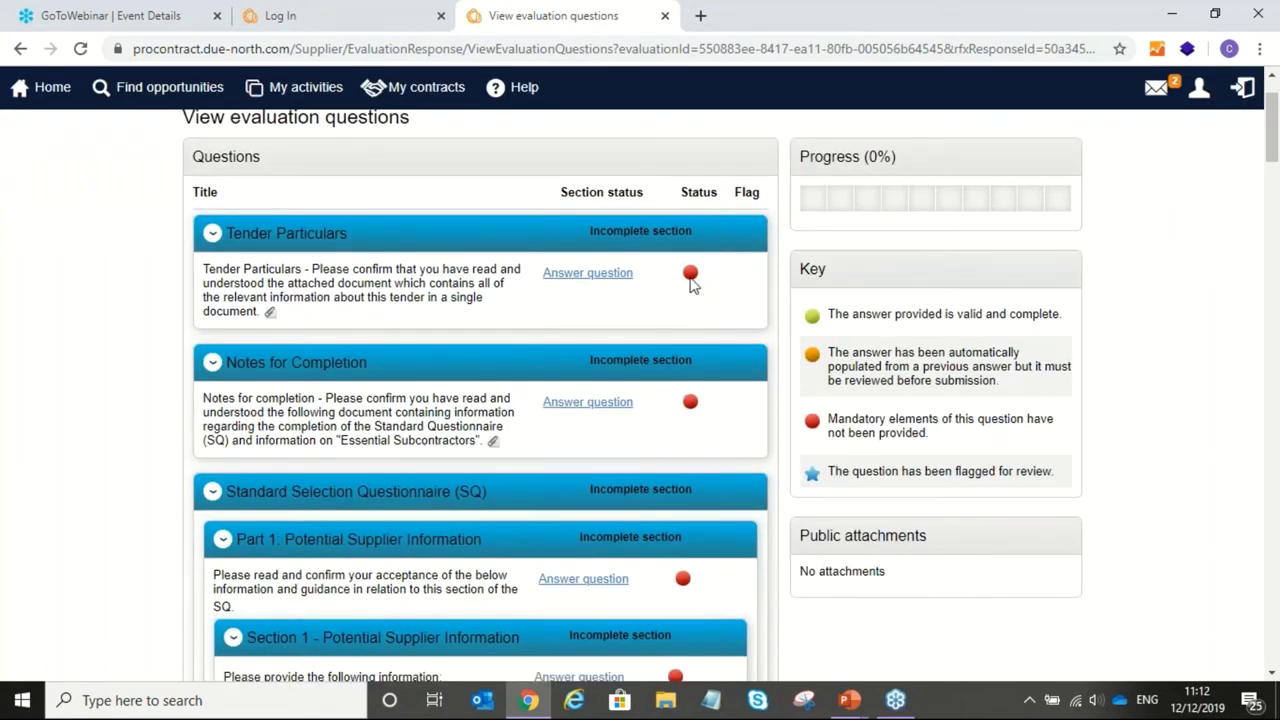
drag(789, 277, 908, 471)
click(882, 352)
scroll(643, 276, down, 3)
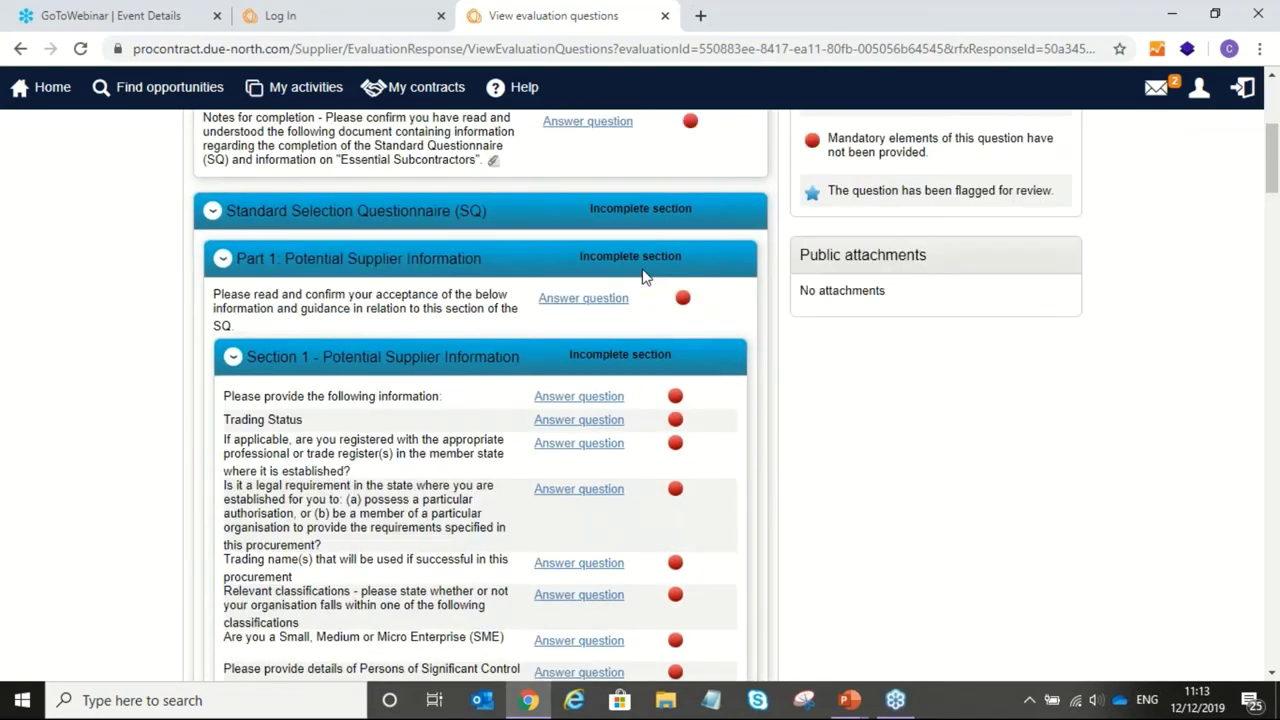
scroll(643, 276, down, 15)
scroll(627, 308, down, 20)
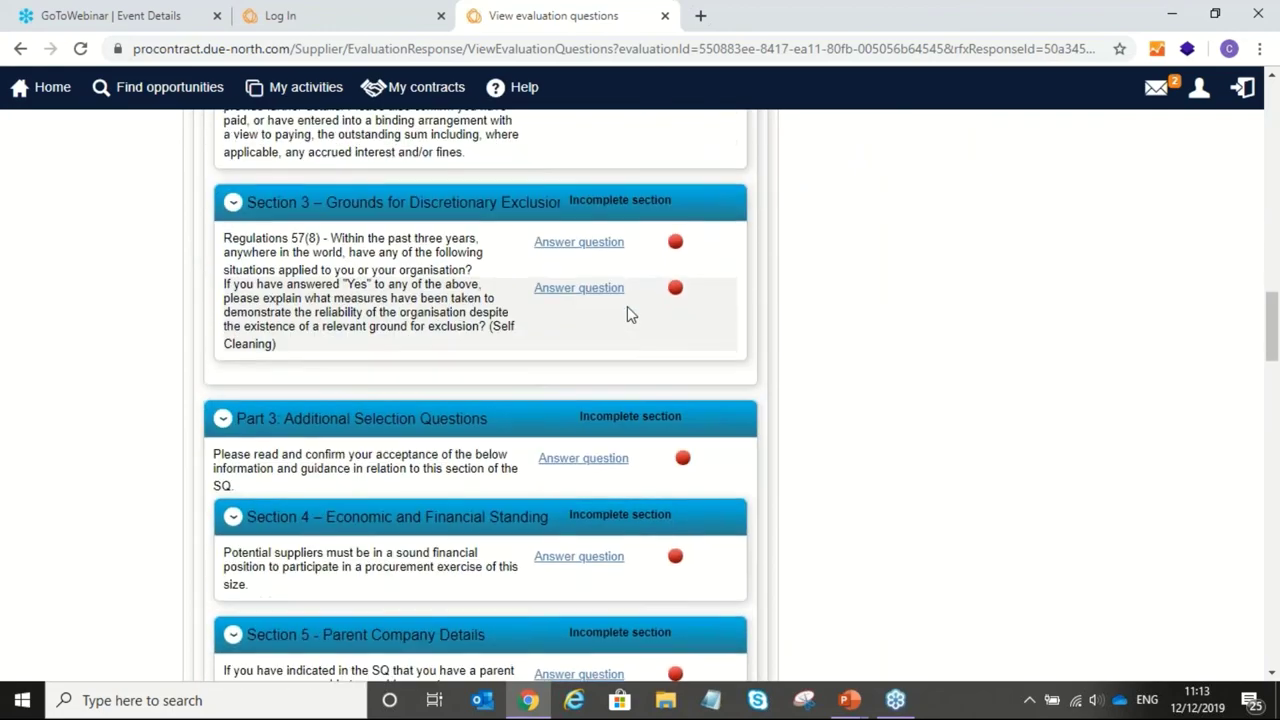
scroll(627, 455, down, 8)
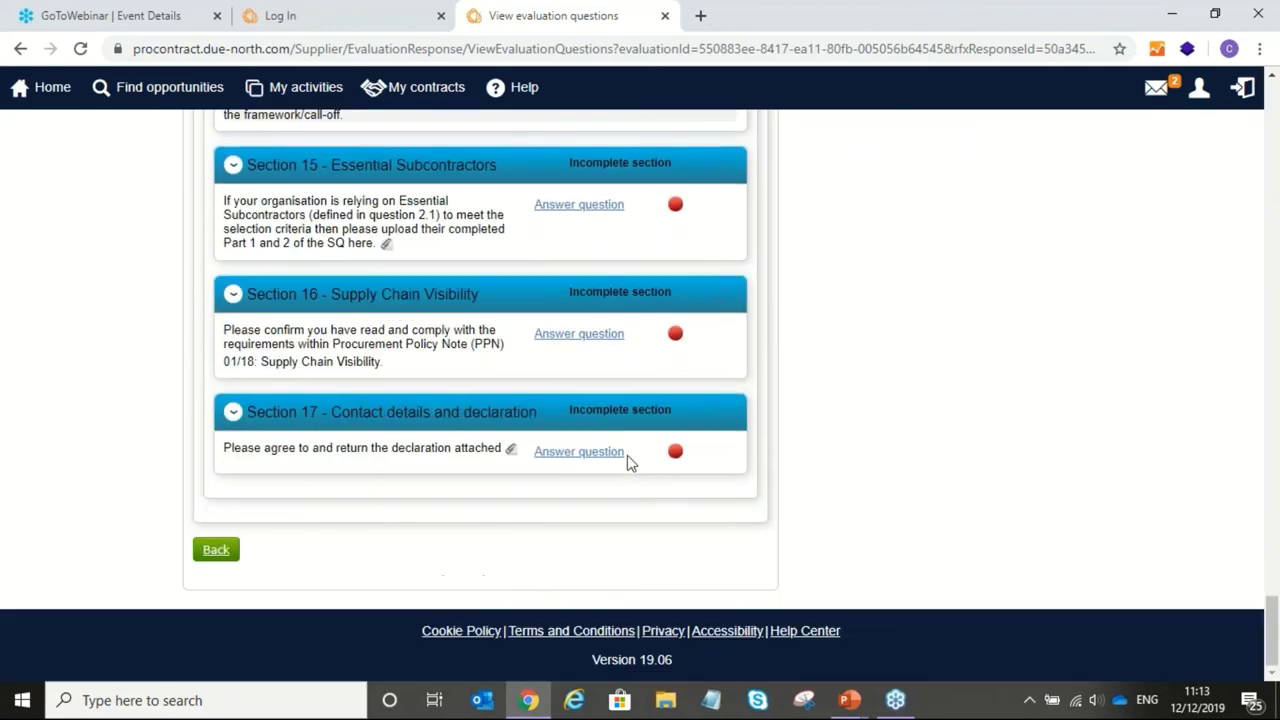
click(215, 553)
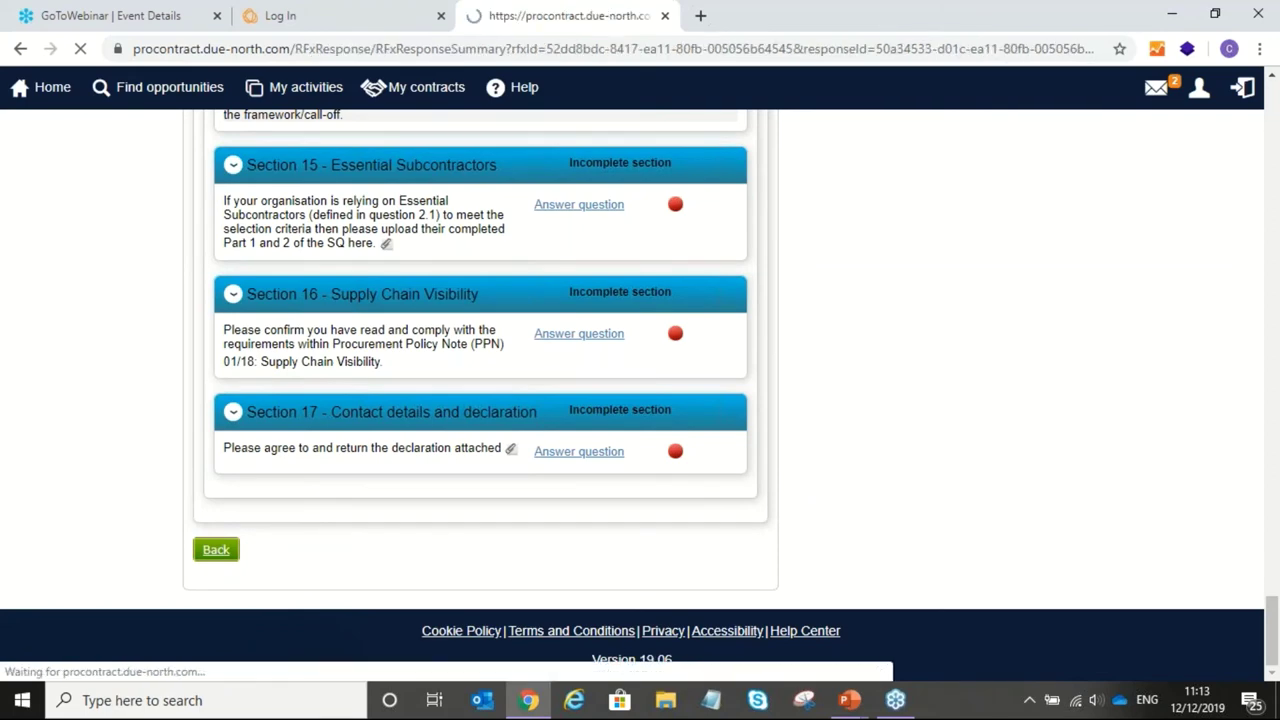
scroll(269, 463, down, 1)
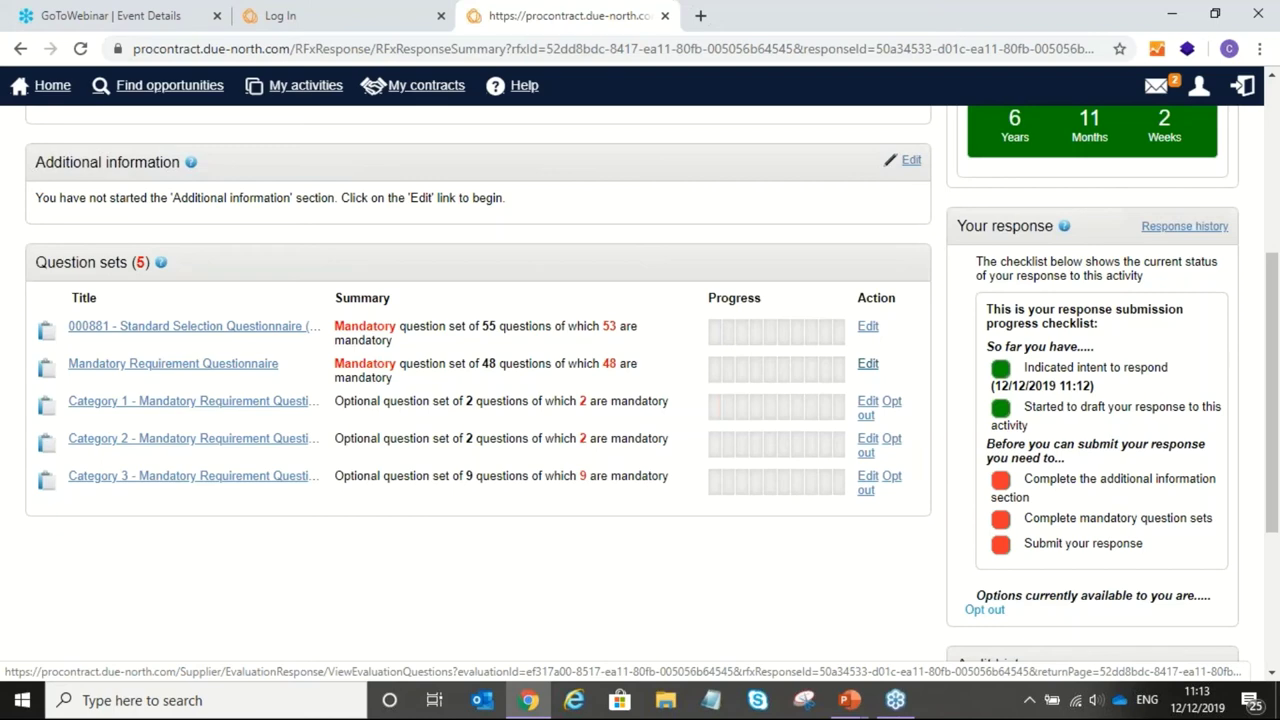
scroll(850, 380, up, 3)
scroll(849, 380, up, 1)
scroll(846, 400, down, 7)
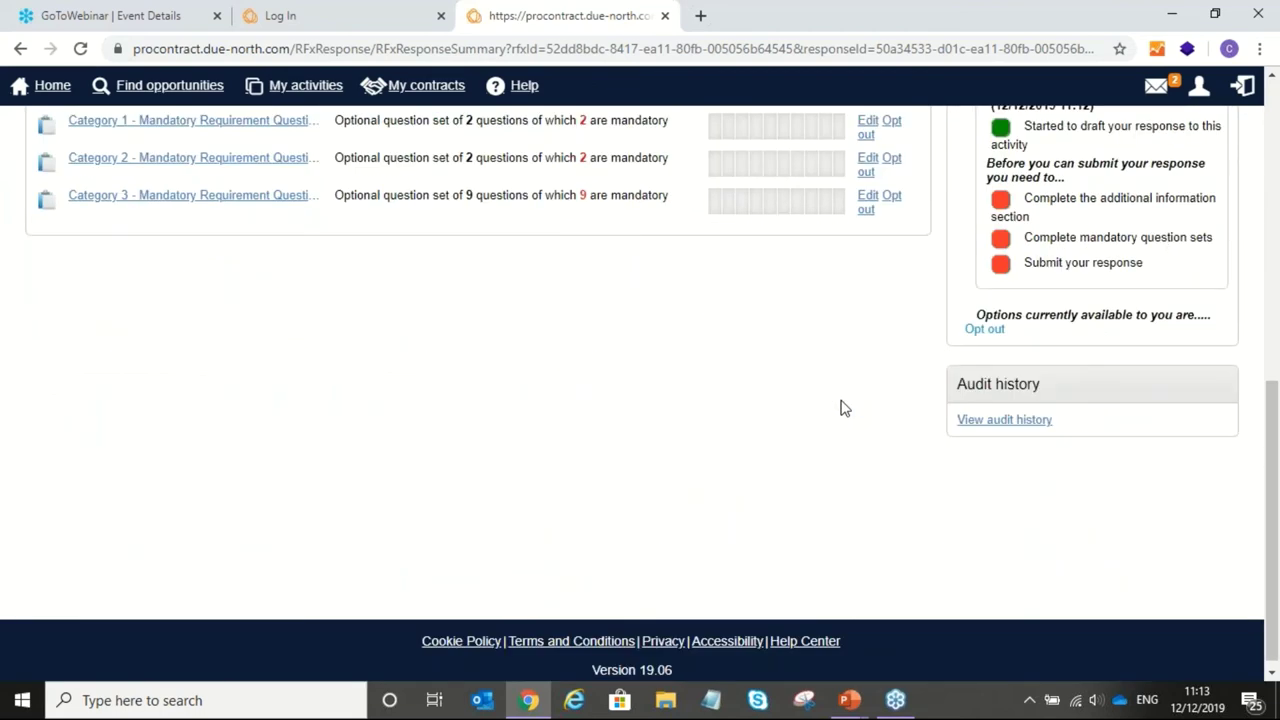
scroll(840, 408, up, 5)
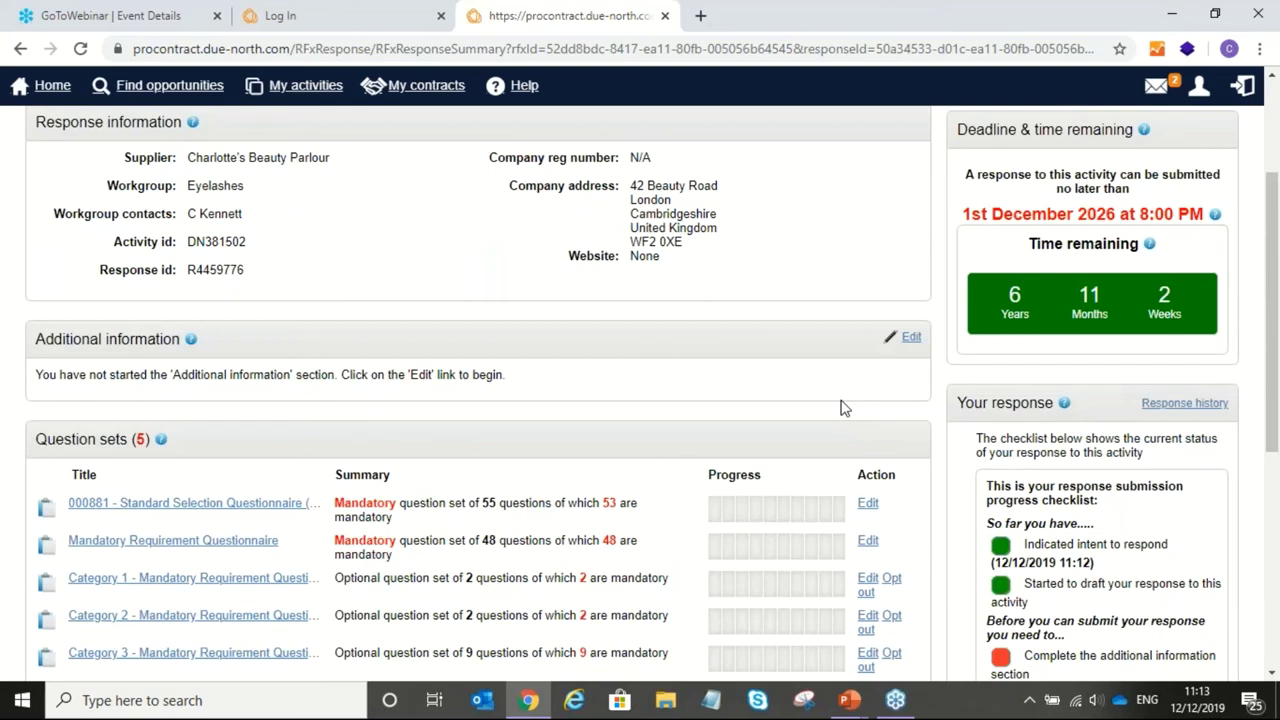
scroll(843, 420, down, 2)
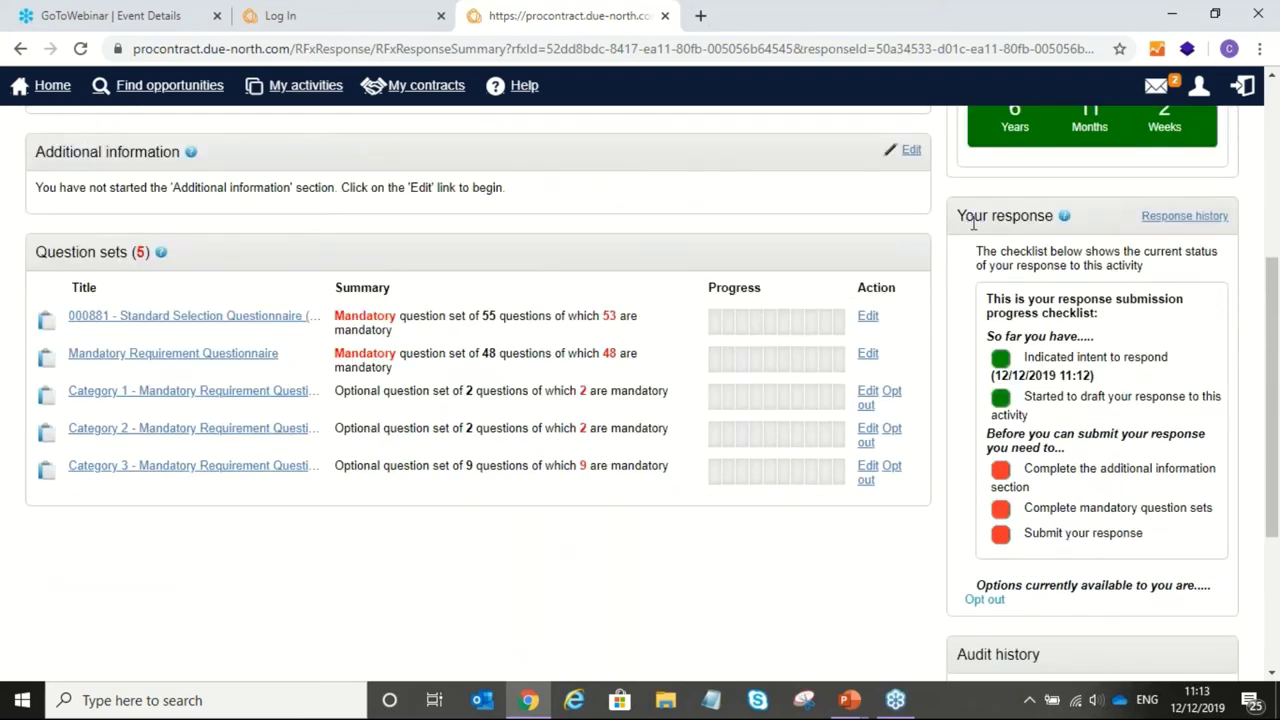
drag(963, 218, 1053, 573)
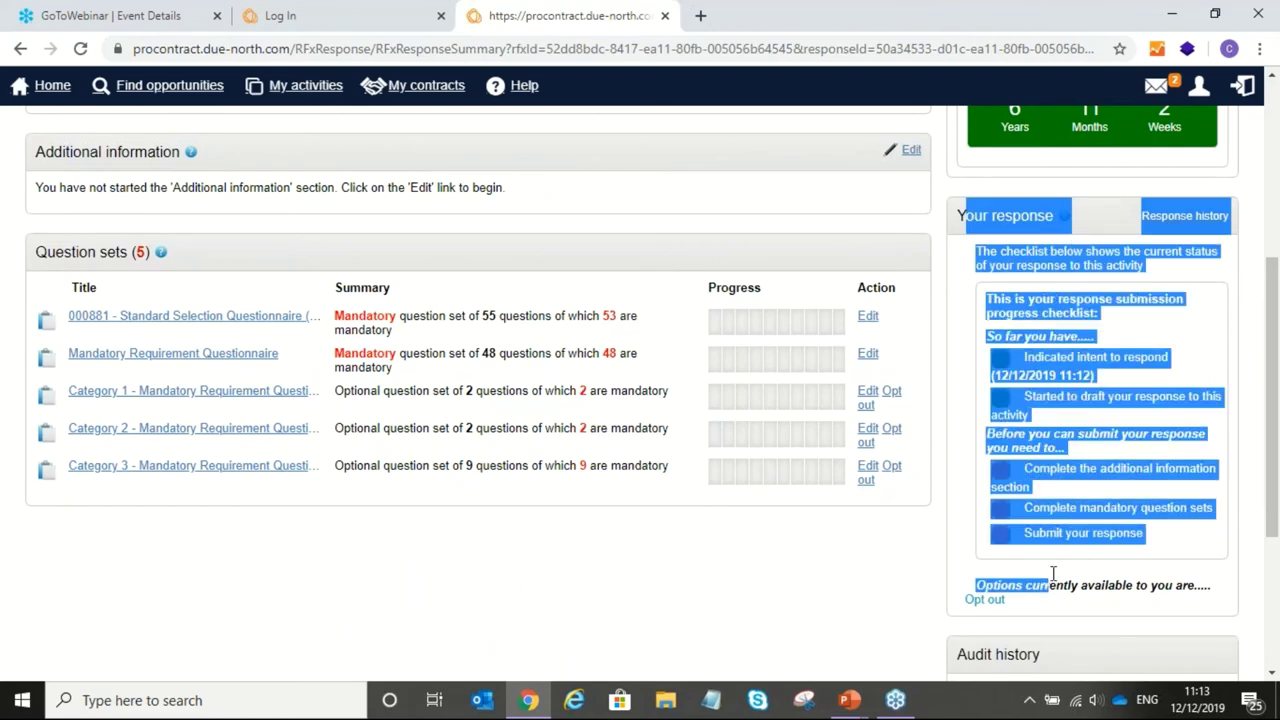
click(1091, 478)
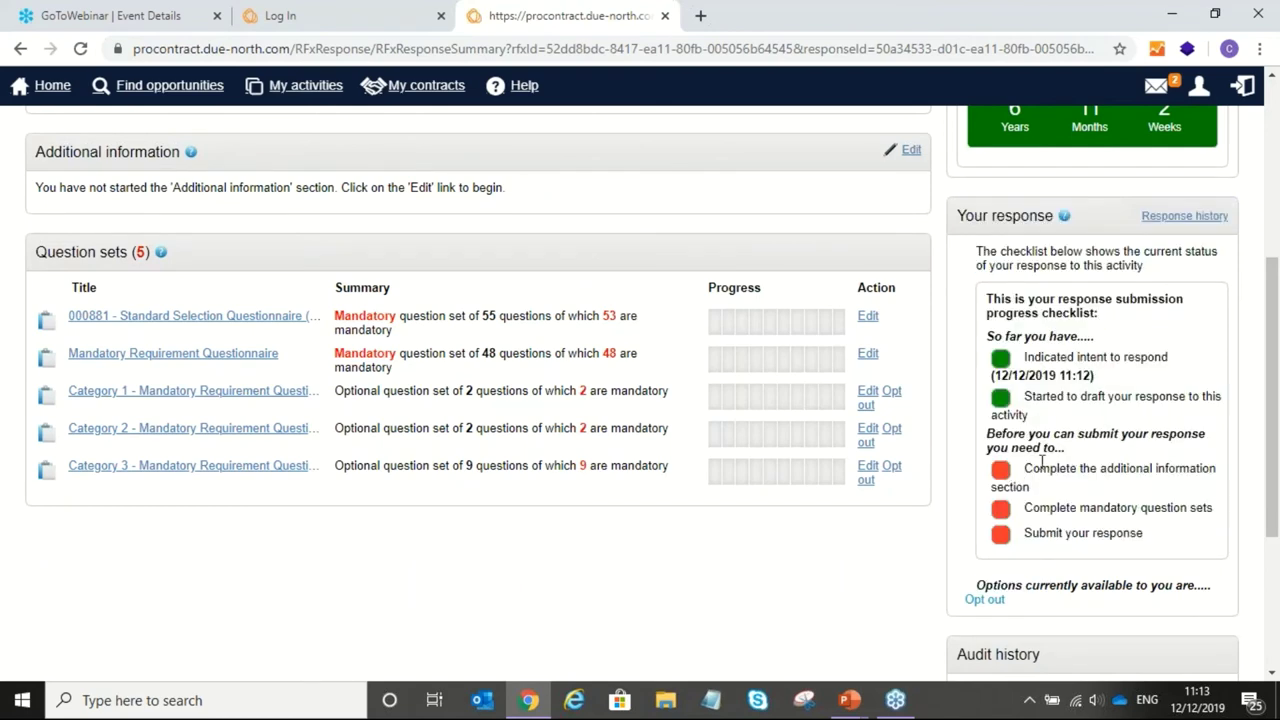
drag(1025, 470, 1065, 493)
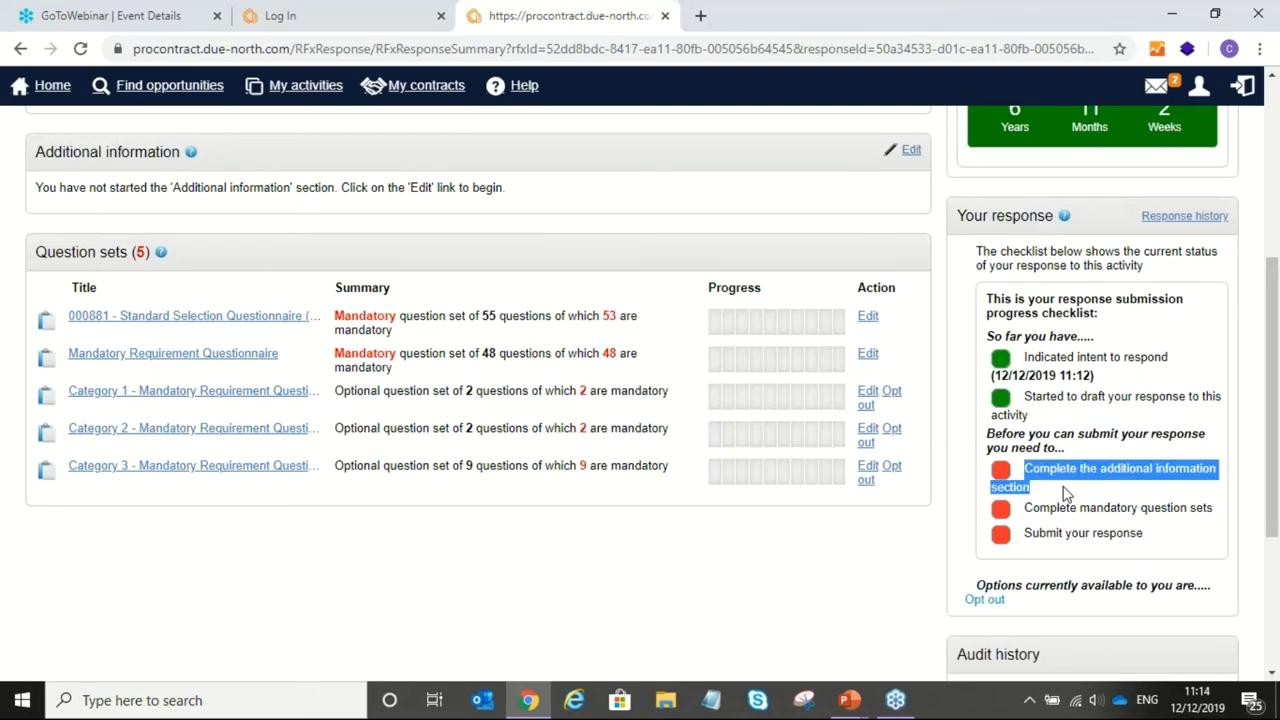
click(1062, 498)
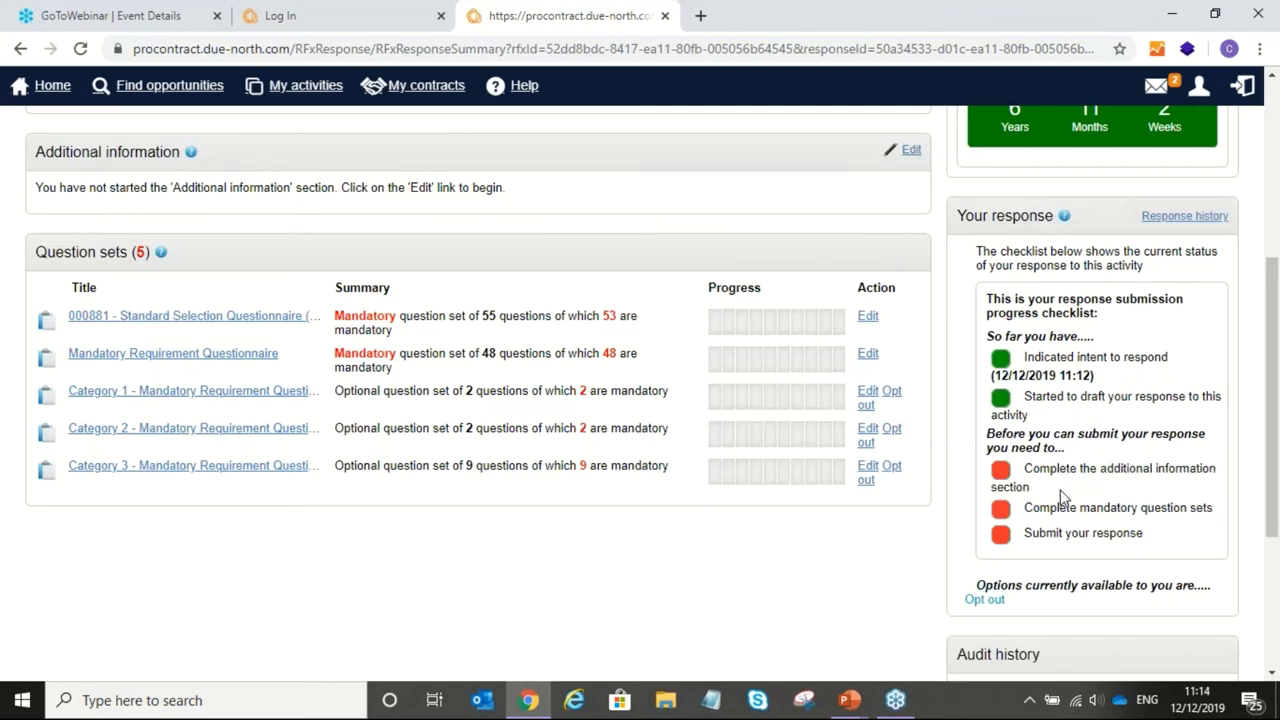
scroll(1062, 497, up, 1)
scroll(1062, 497, up, 3)
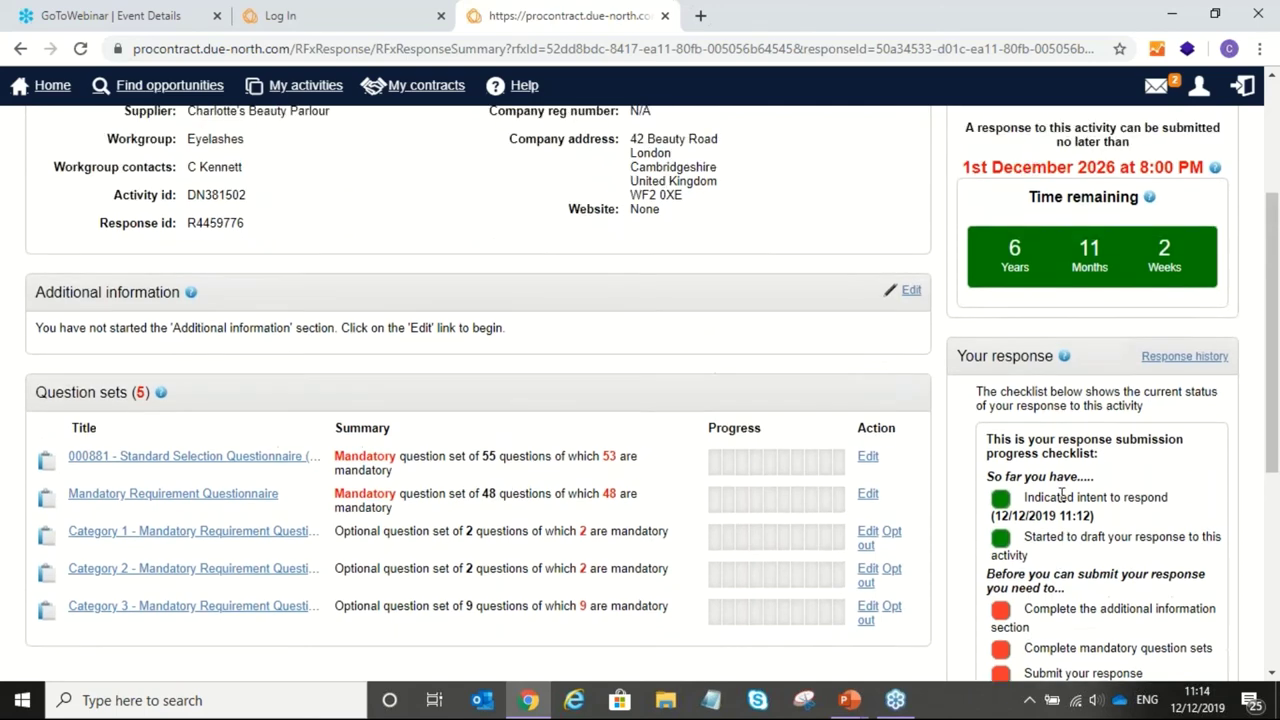
scroll(1062, 497, down, 1)
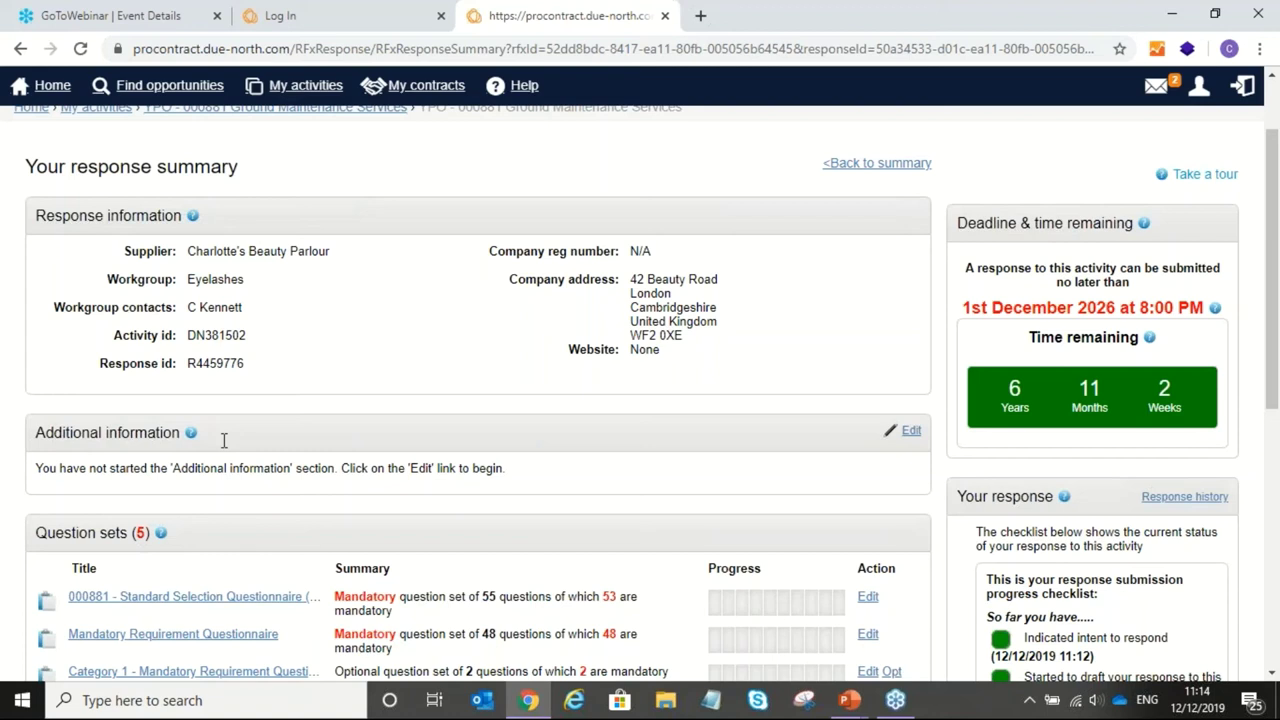
Step: Edit Additional information and tick the 'I have read and understood' no-additional-information confirmation
click(912, 432)
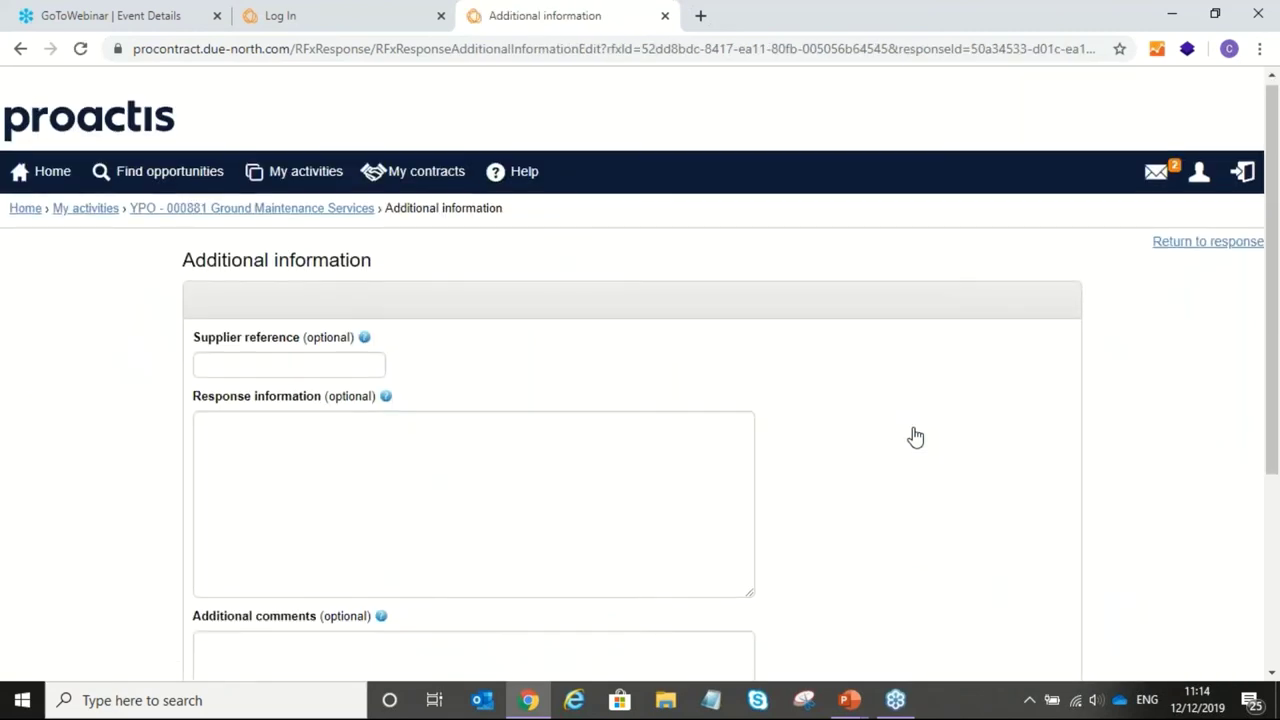
scroll(915, 437, down, 2)
click(345, 188)
click(344, 356)
click(337, 537)
scroll(331, 529, down, 2)
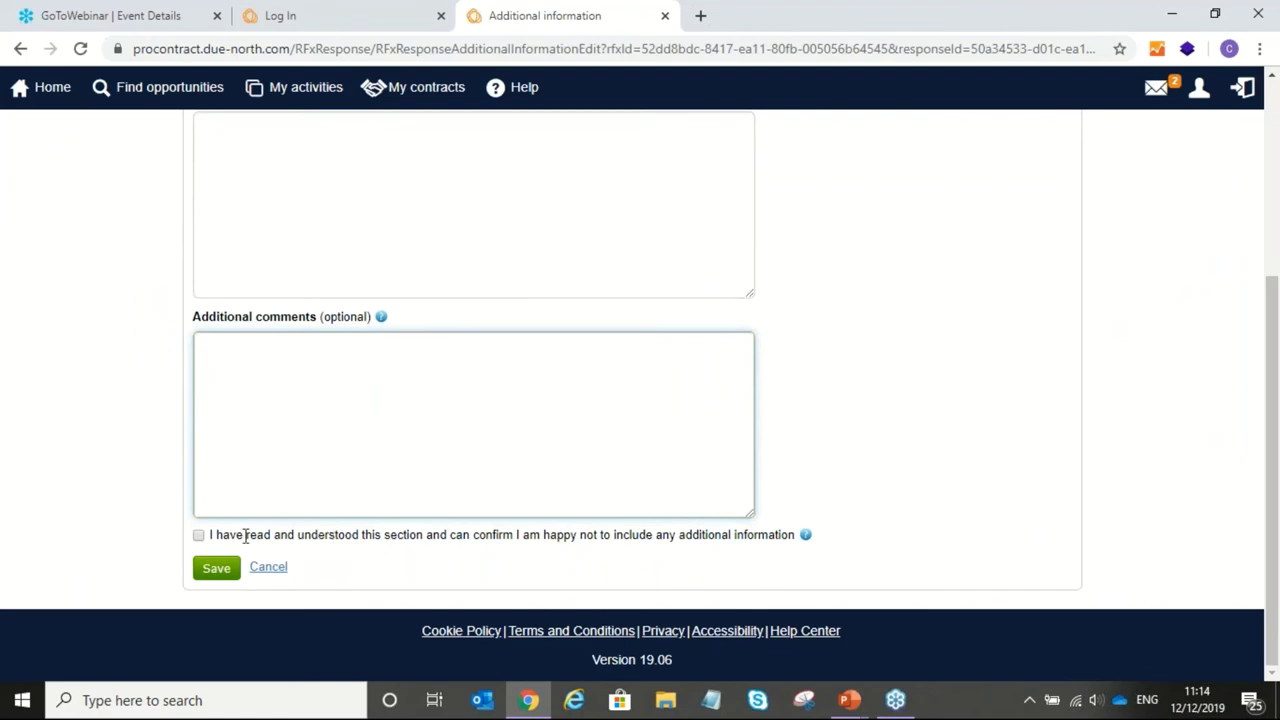
click(199, 537)
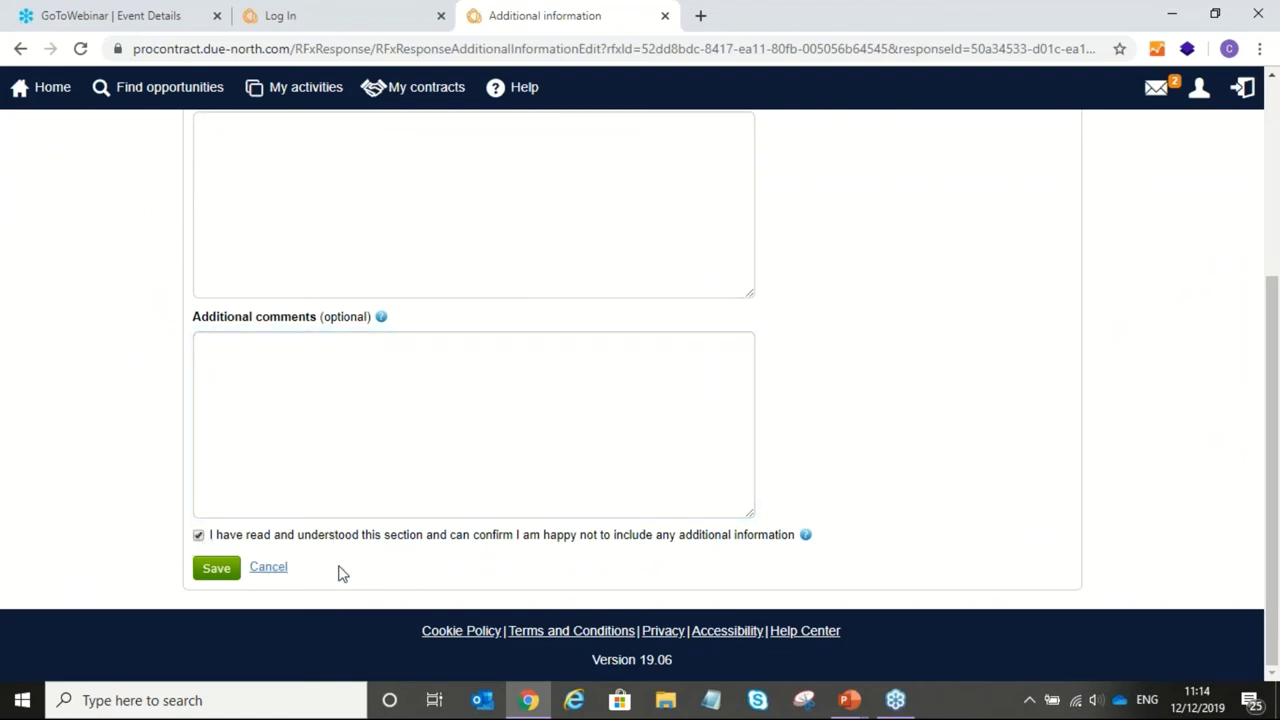
Step: Review the reference and comment fields, then save the Additional information section
scroll(331, 371, up, 3)
click(307, 250)
click(340, 430)
click(345, 621)
scroll(345, 621, down, 2)
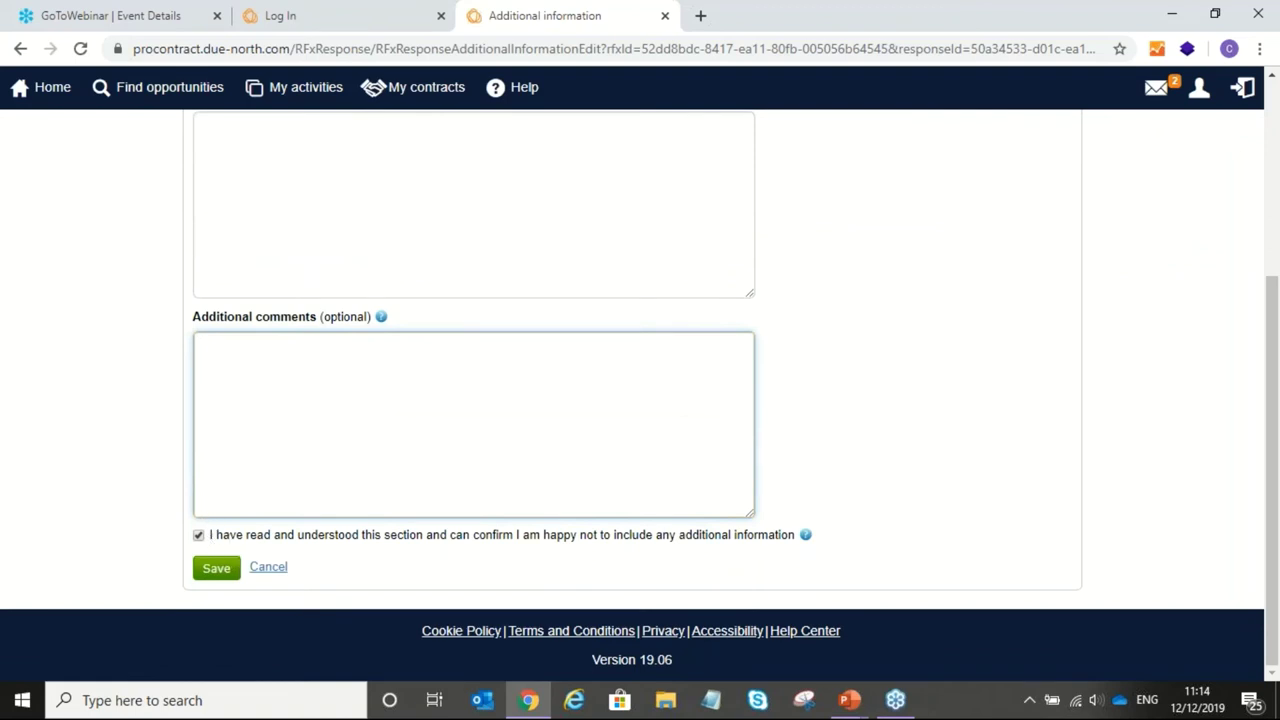
click(217, 570)
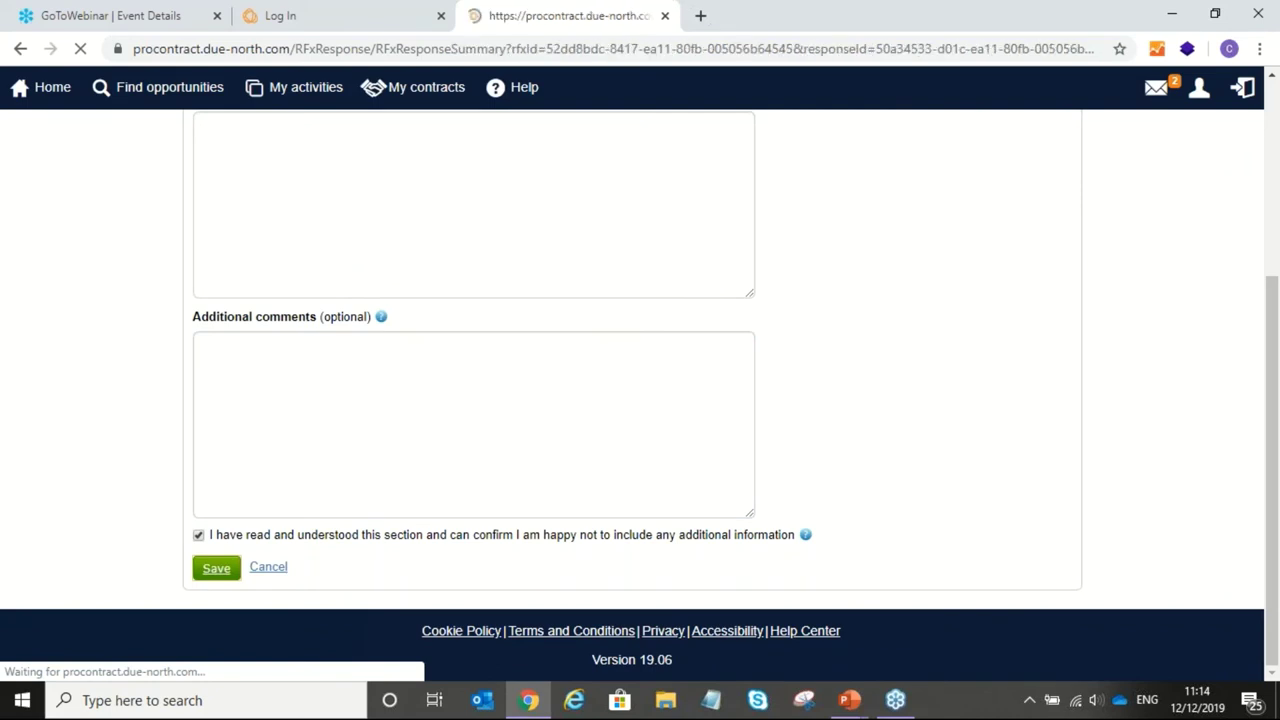
scroll(650, 472, down, 5)
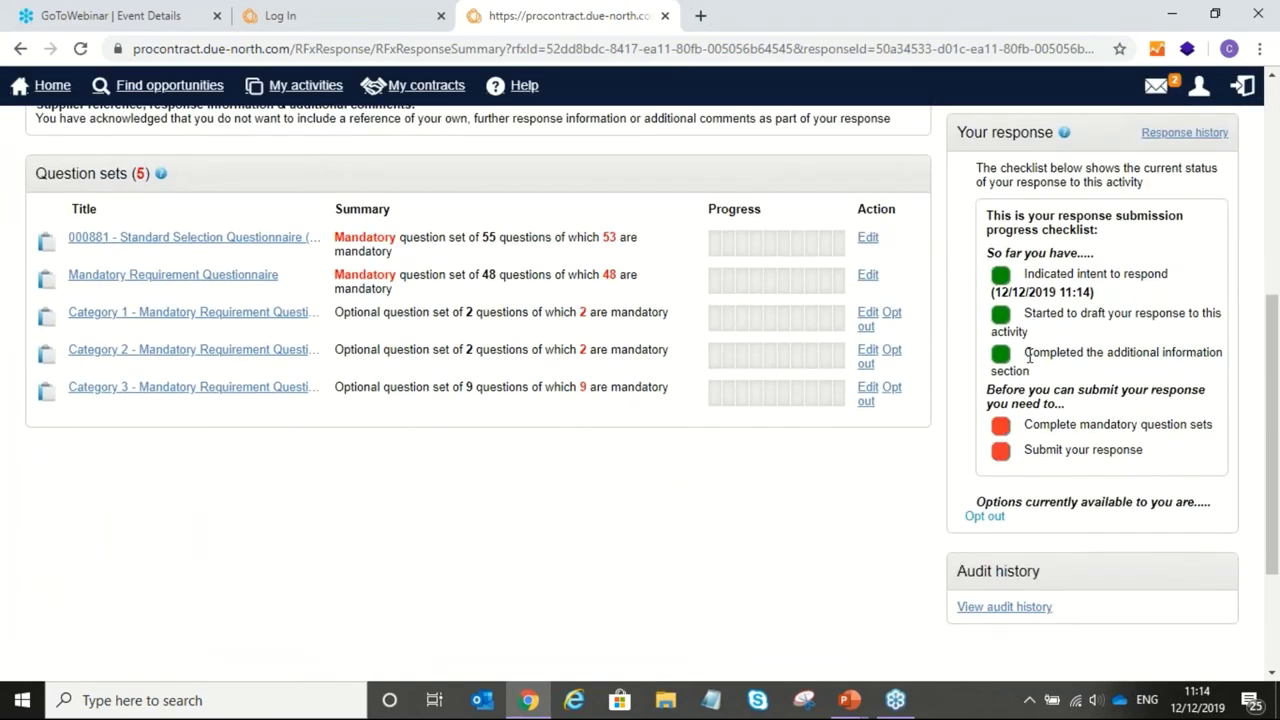
drag(1029, 350, 1060, 382)
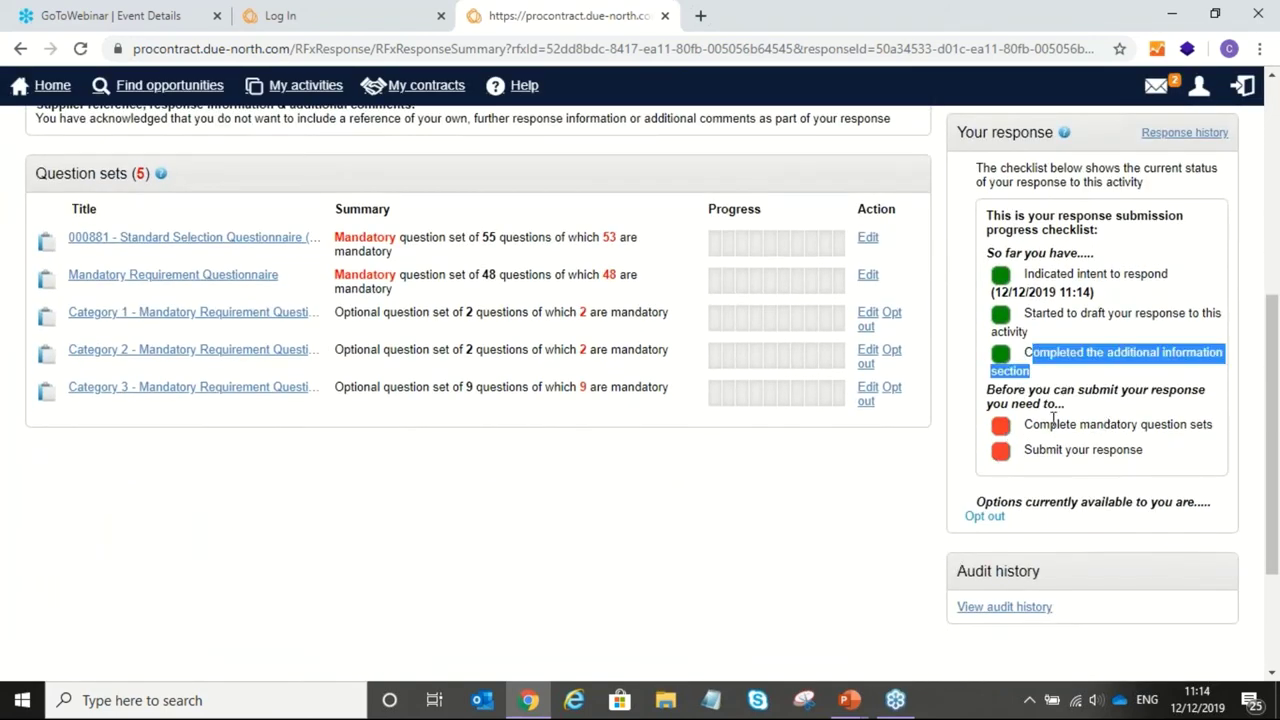
drag(1022, 424, 1212, 424)
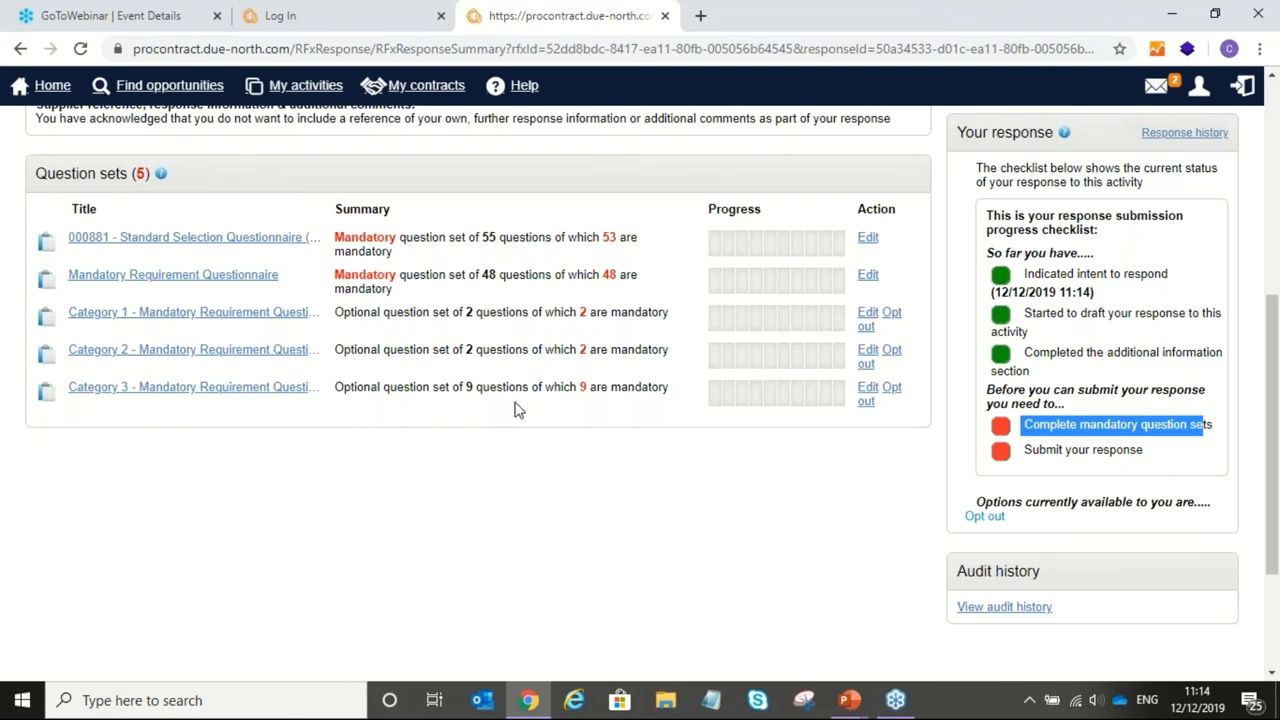
scroll(515, 408, up, 3)
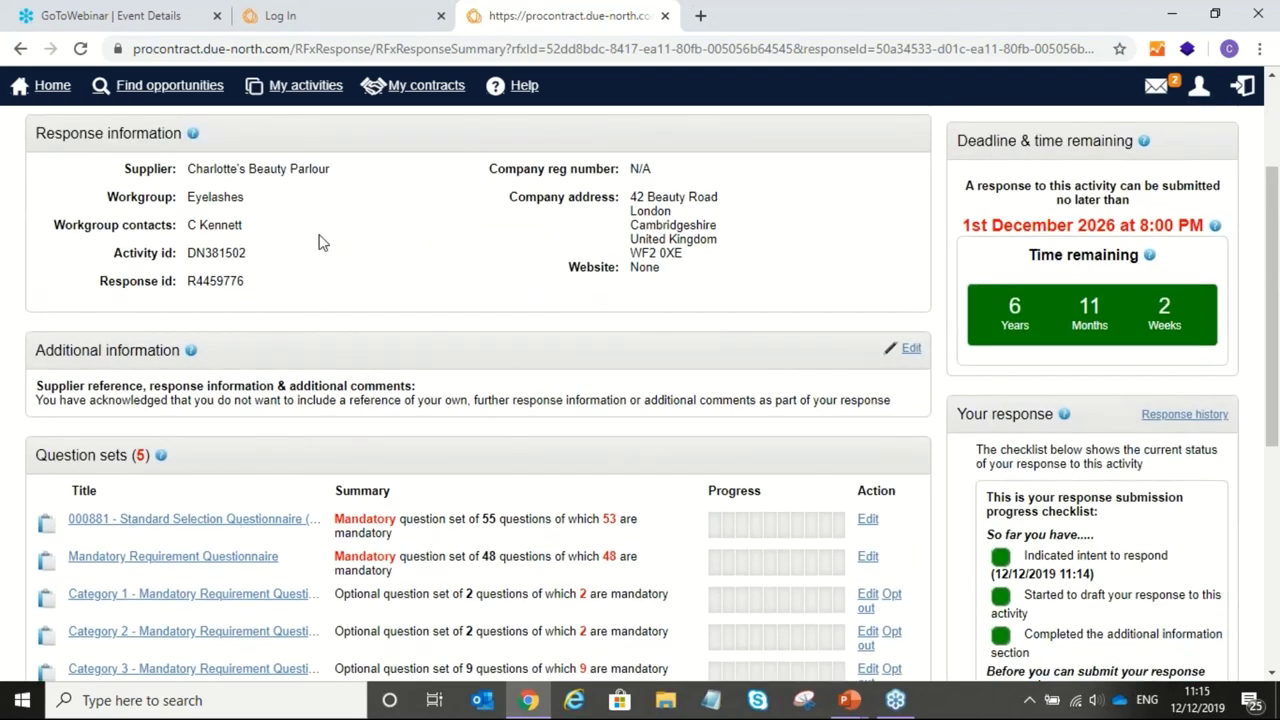
scroll(320, 242, up, 2)
click(848, 280)
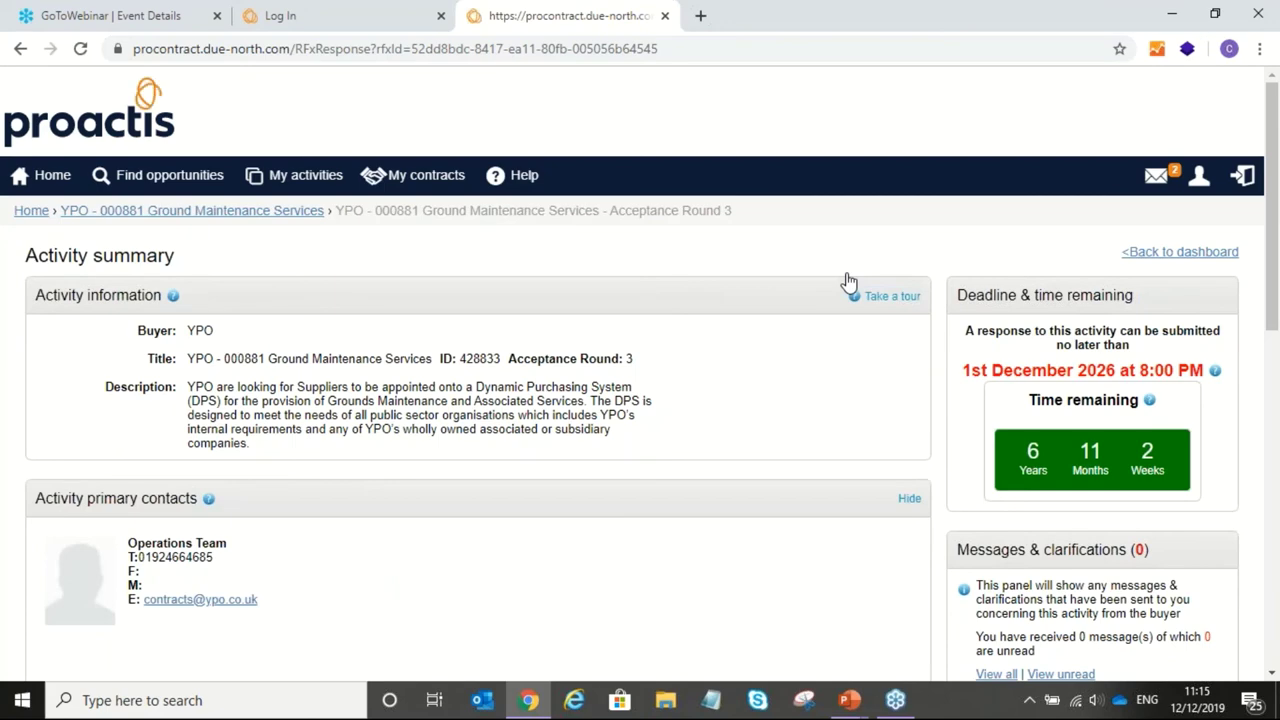
Step: Scroll the activity summary, highlight the Messages & clarifications panel text, then deselect it
scroll(848, 281, down, 1)
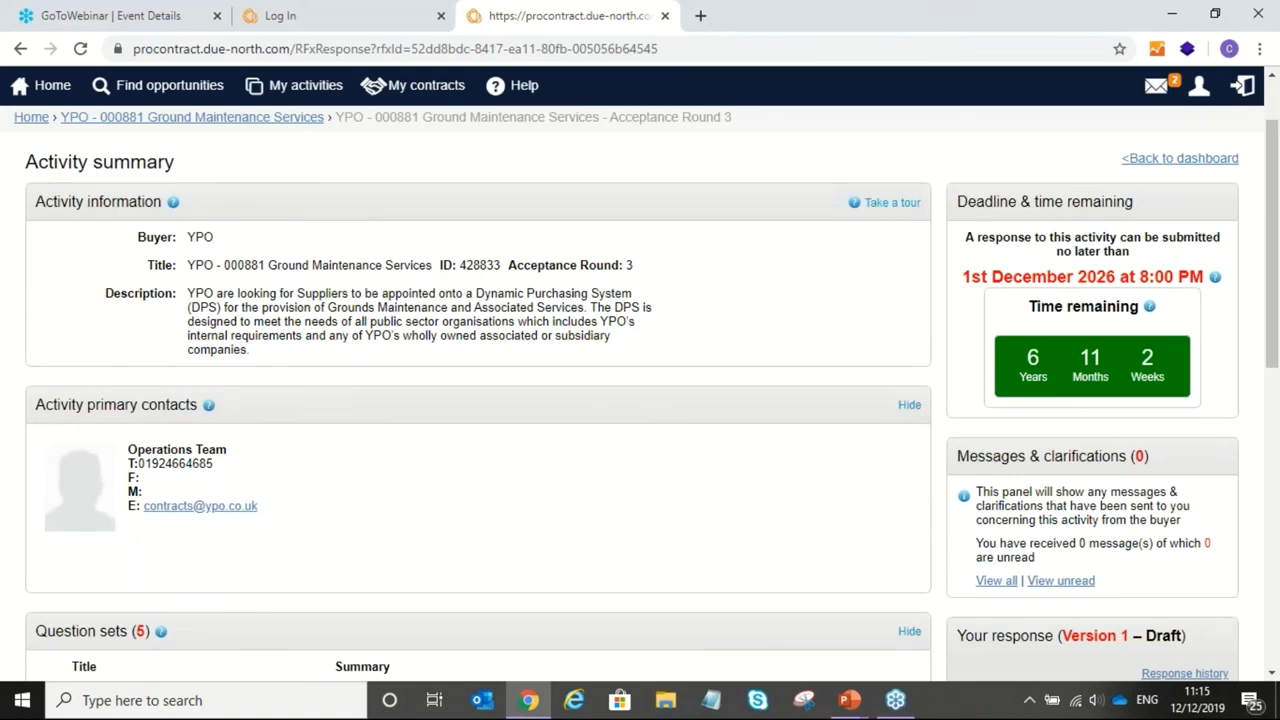
scroll(640, 393, down, 1)
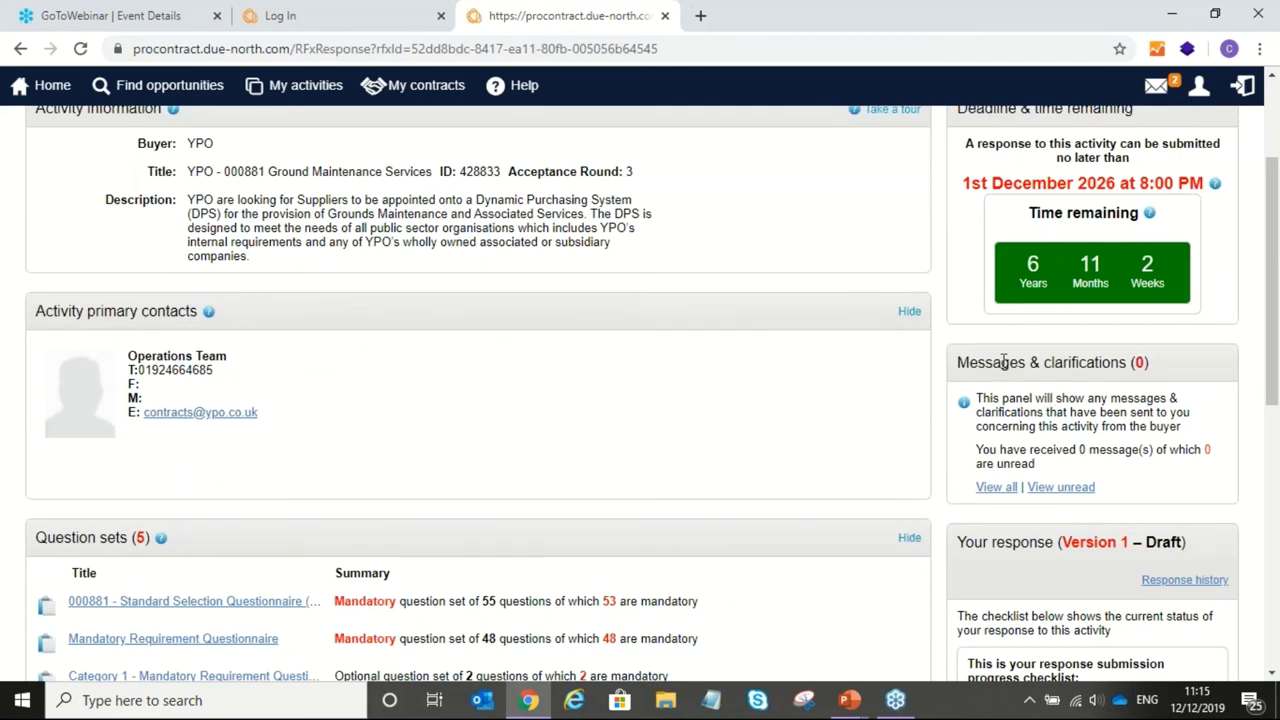
drag(957, 360, 1000, 510)
click(1015, 520)
Step: From the activity's Messages & clarifications list, create a new message to the Project team with empty subject and body
click(998, 490)
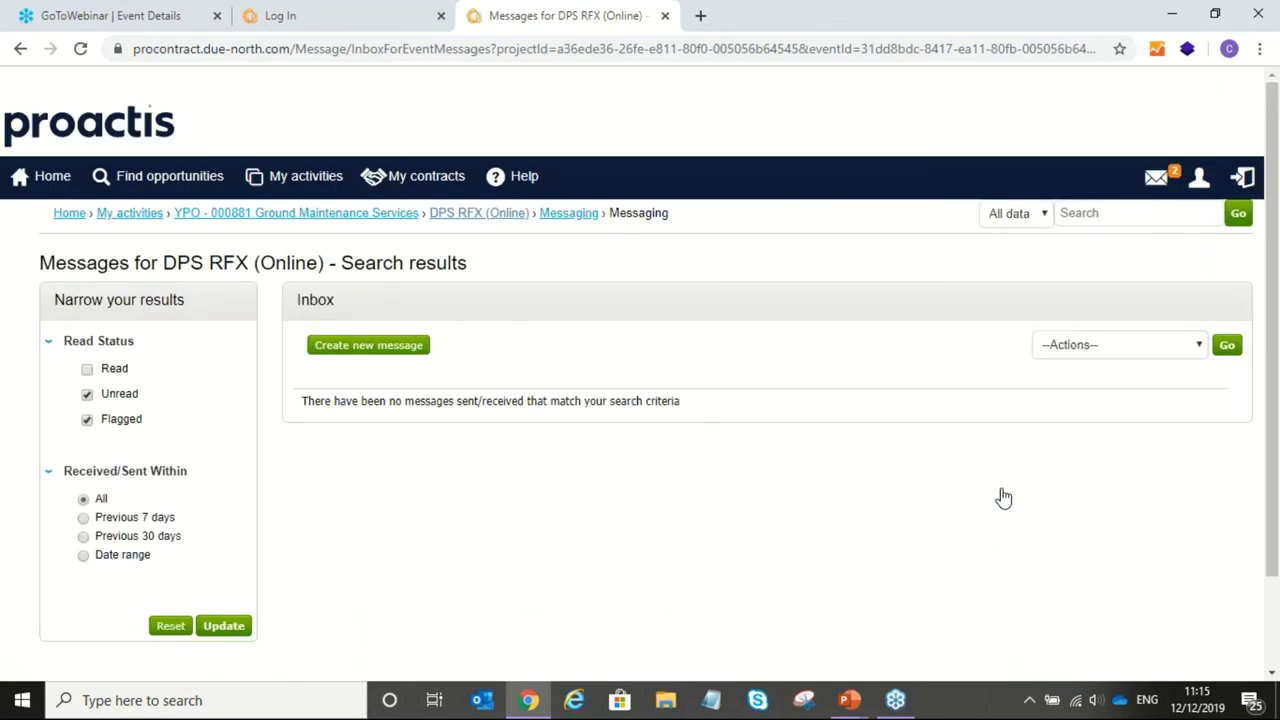
click(357, 350)
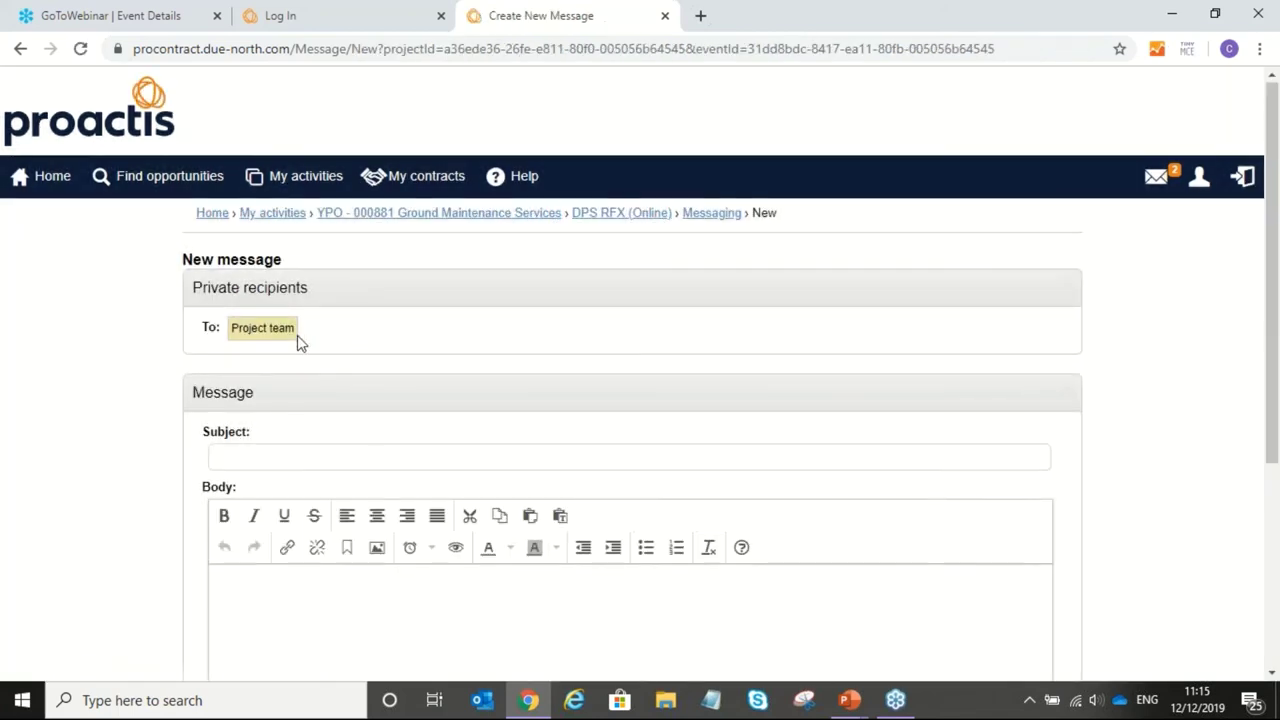
scroll(297, 338, down, 1)
click(236, 362)
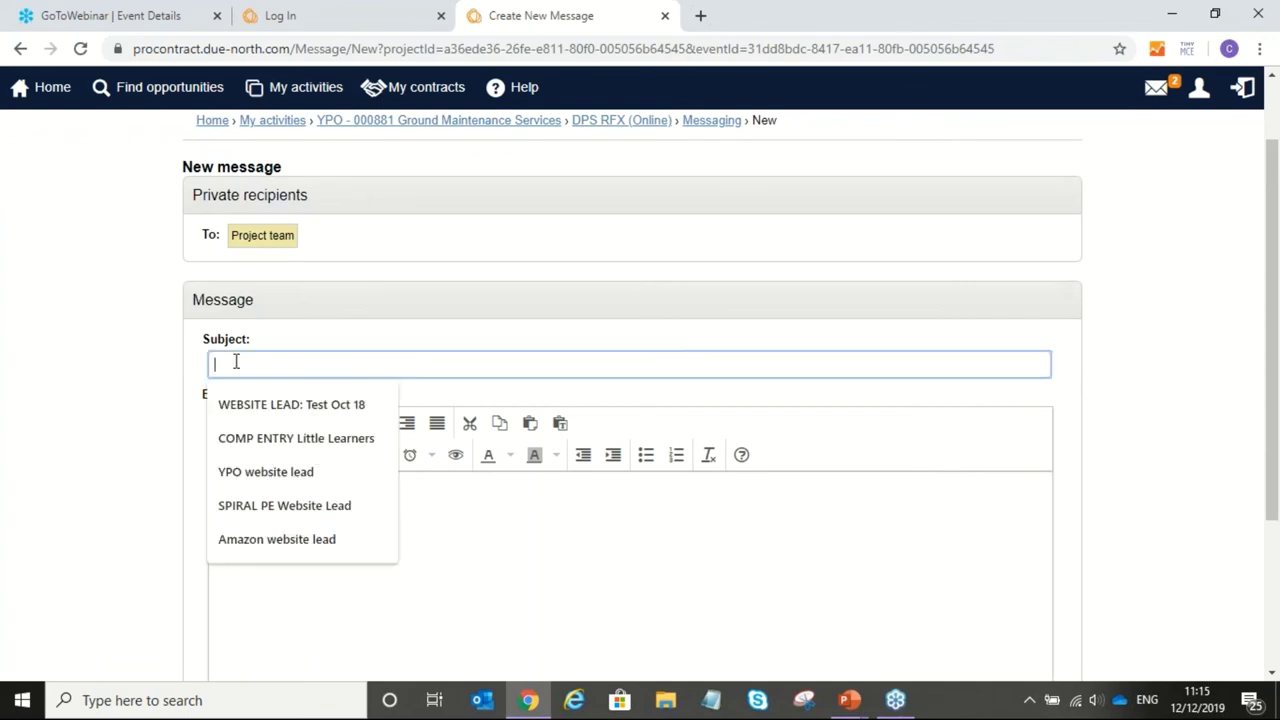
click(354, 349)
scroll(357, 351, down, 2)
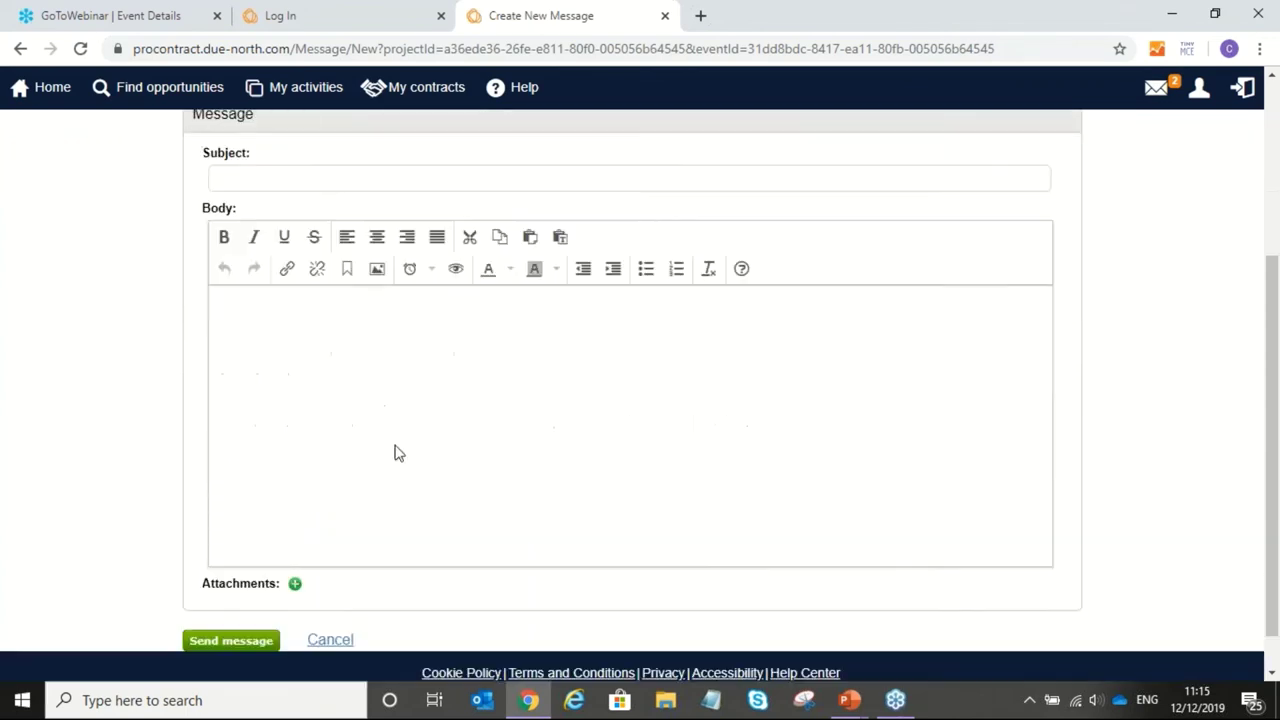
click(245, 352)
scroll(290, 386, down, 1)
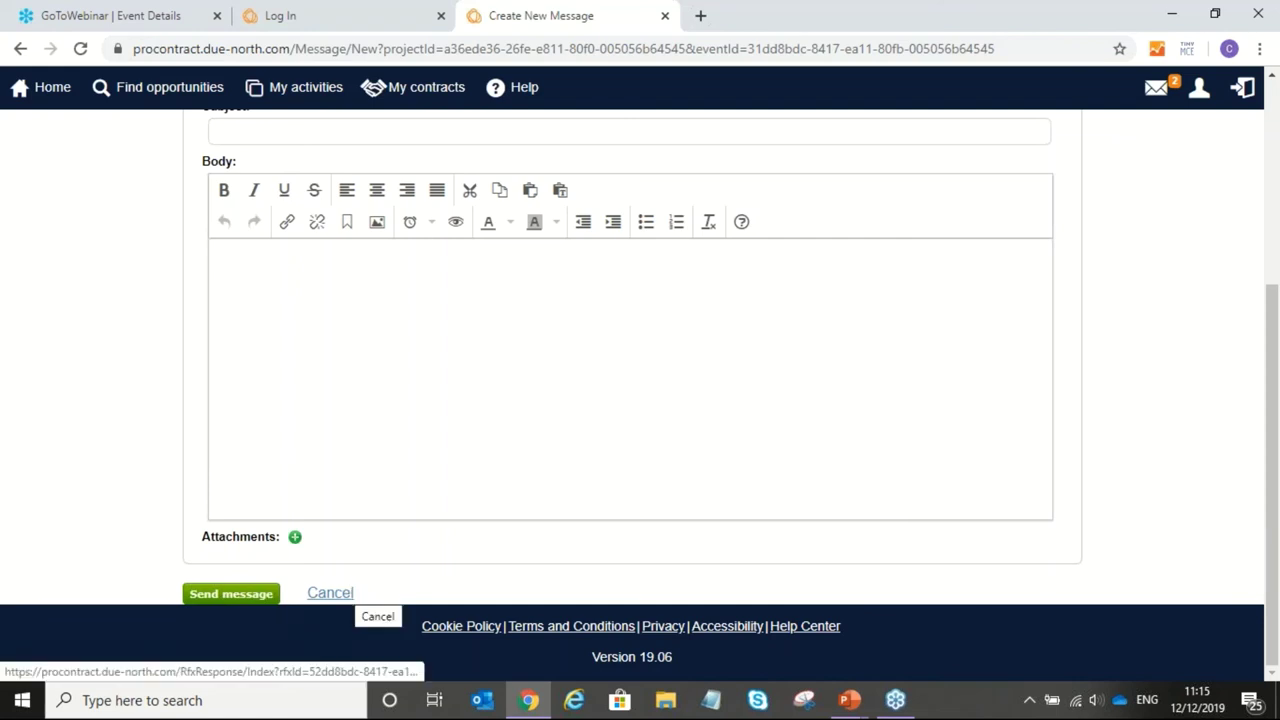
Step: Cancel the unsent message and return to the PowerPoint slide show at the 'Benefits of being a provider' slide
click(340, 593)
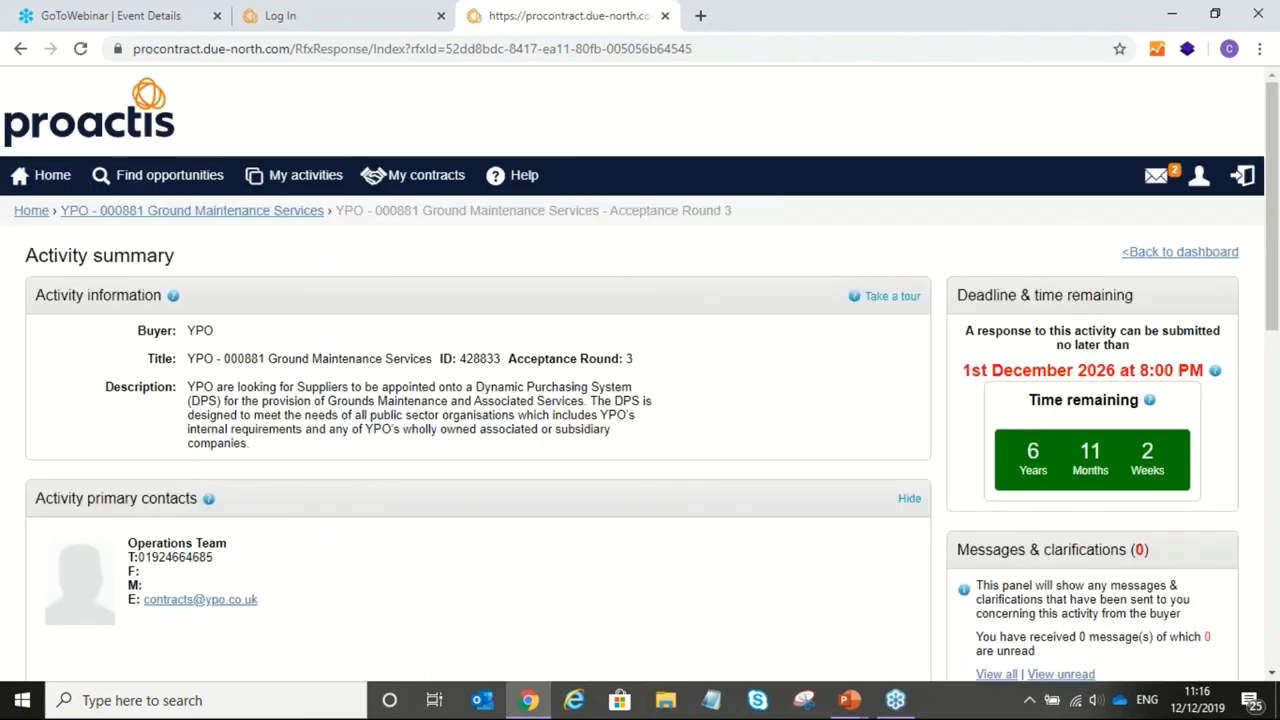
scroll(640, 400, down, 3)
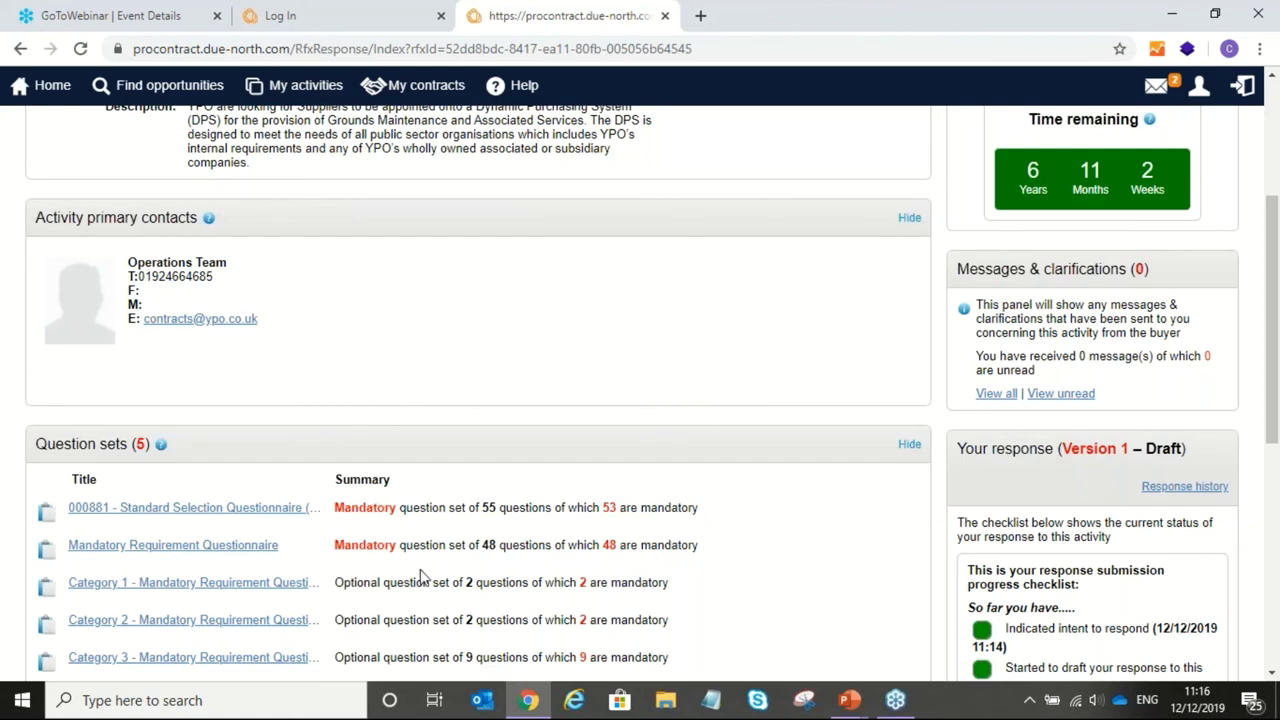
click(848, 698)
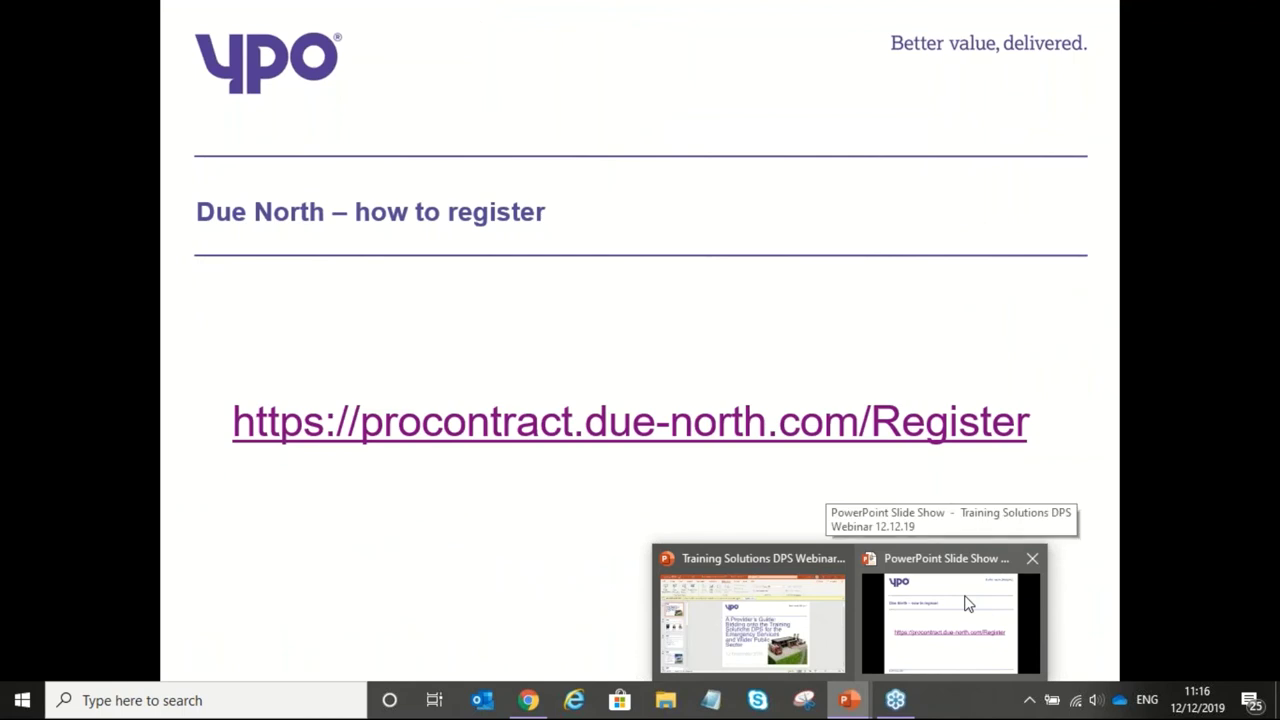
click(966, 603)
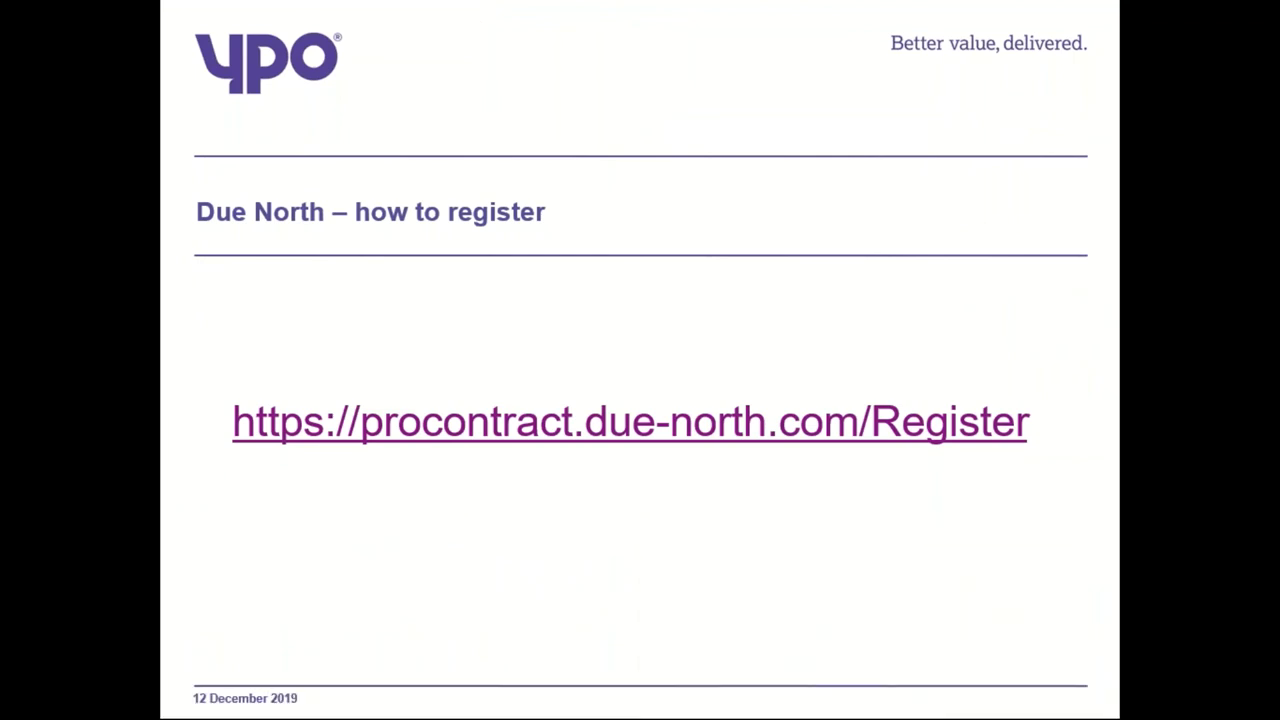
click(1112, 594)
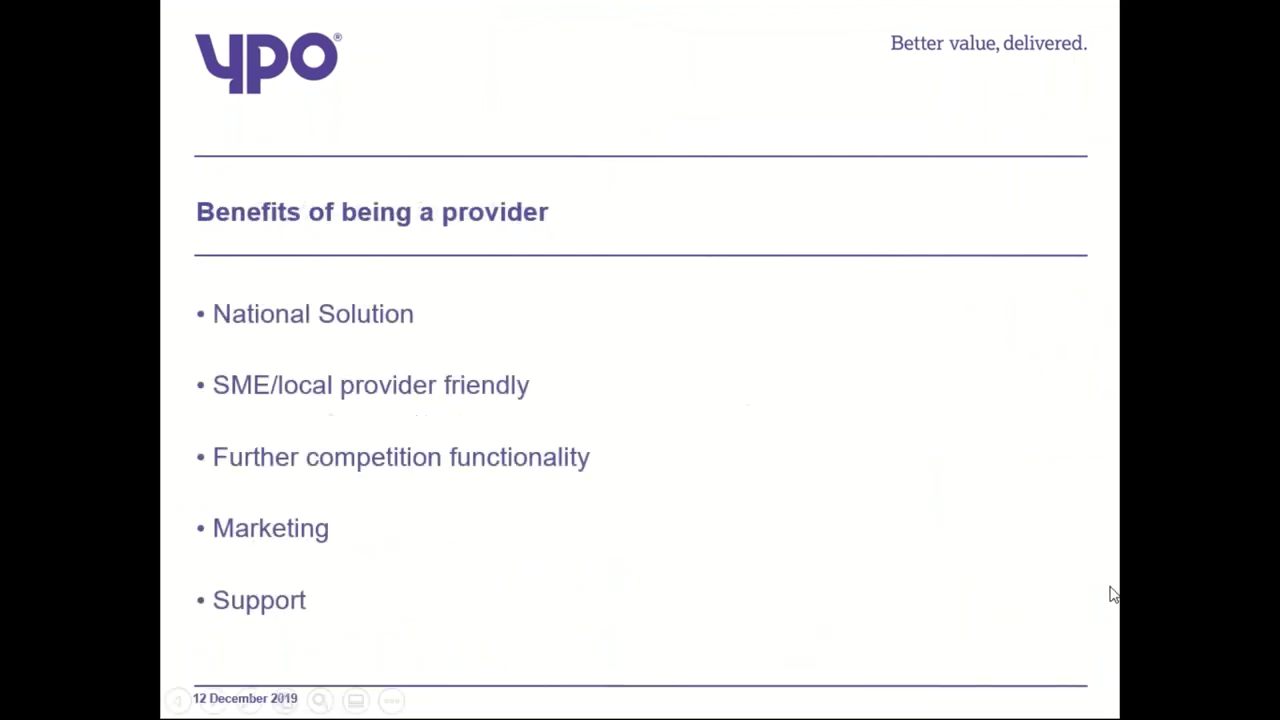